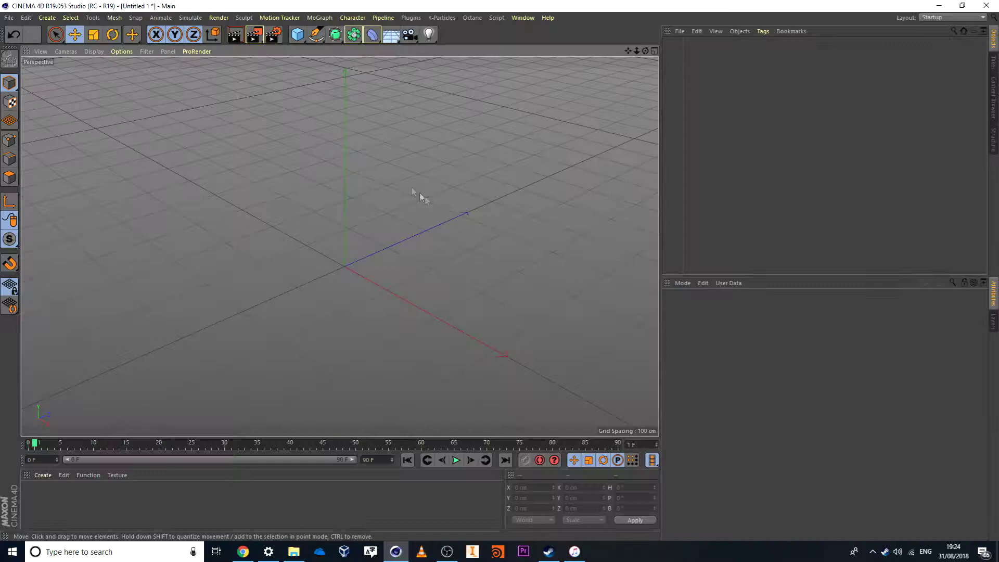
Add a cube, size it 300 × 40 × 800 cm, and orbit to inspect the slab
drag(297, 34, 388, 51)
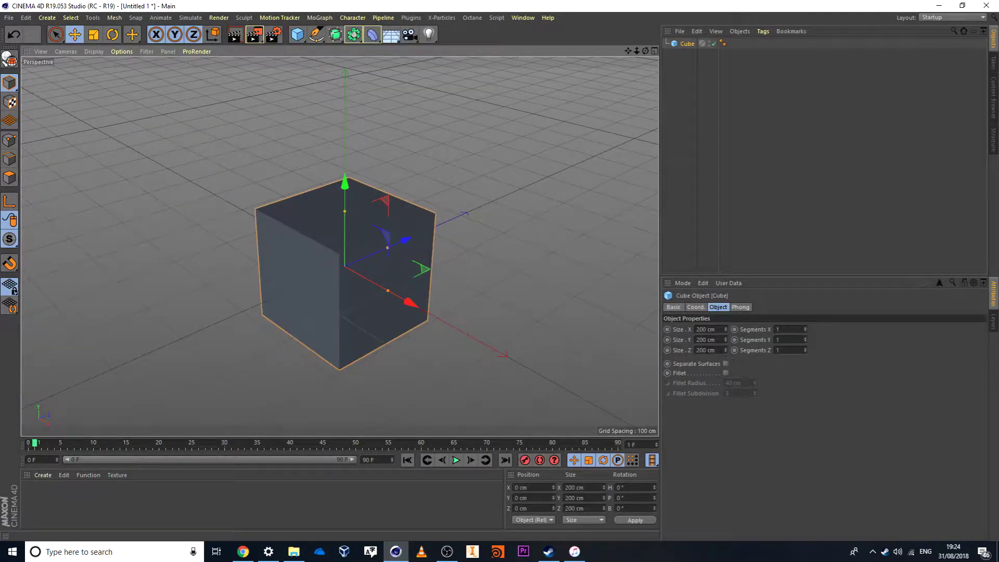
double_click(711, 329)
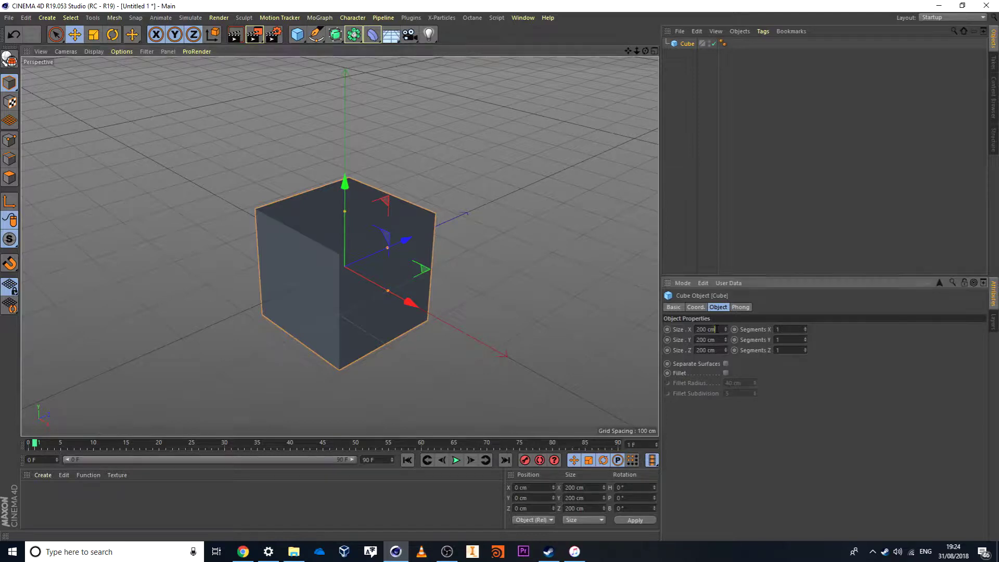
text(300)
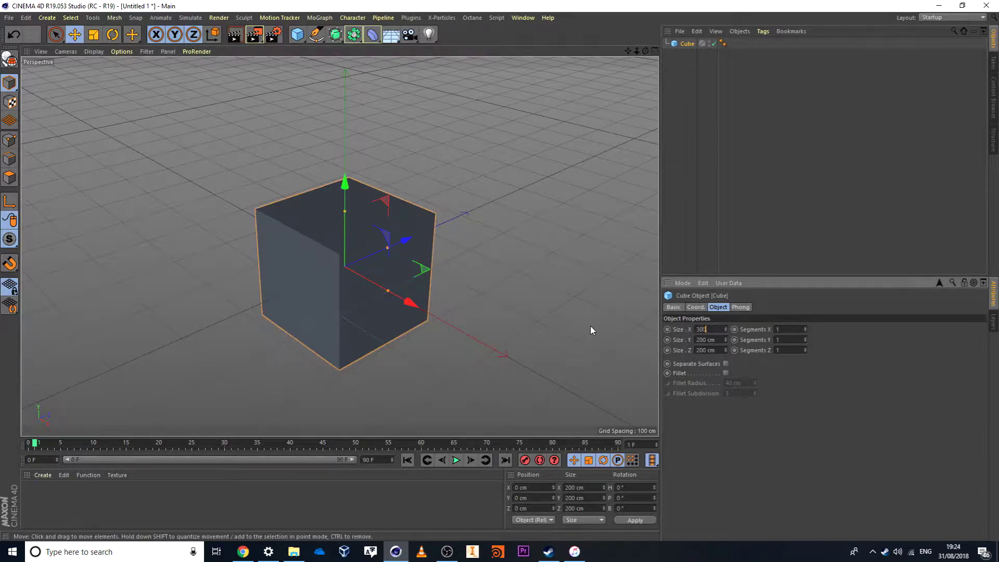
key(Tab)
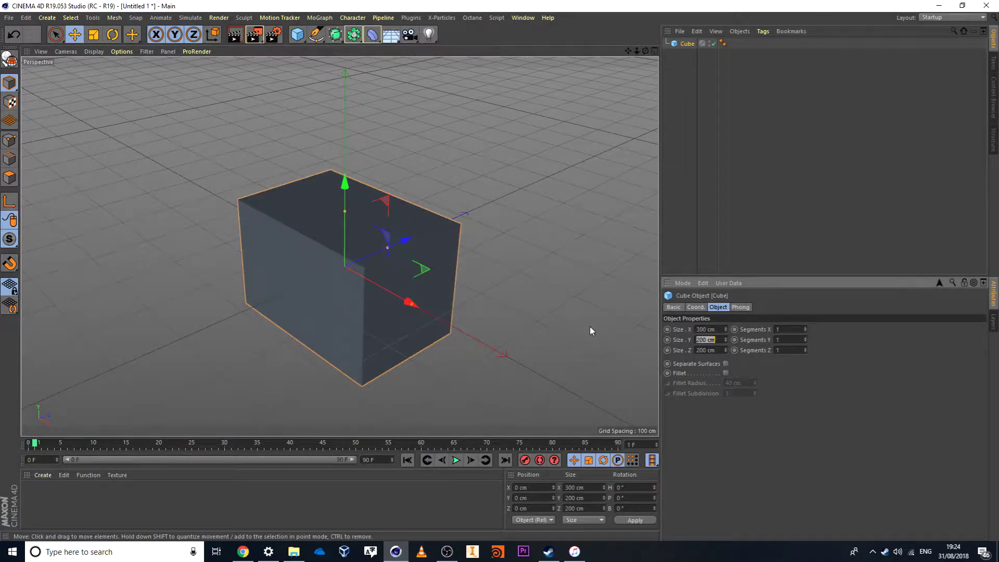
text(40)
key(Tab)
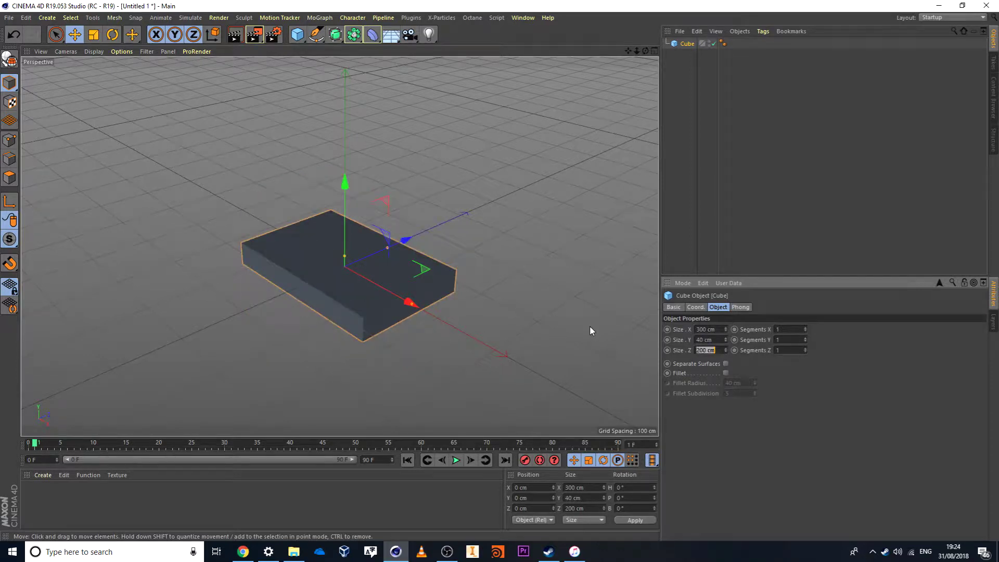
text(800)
key(Return)
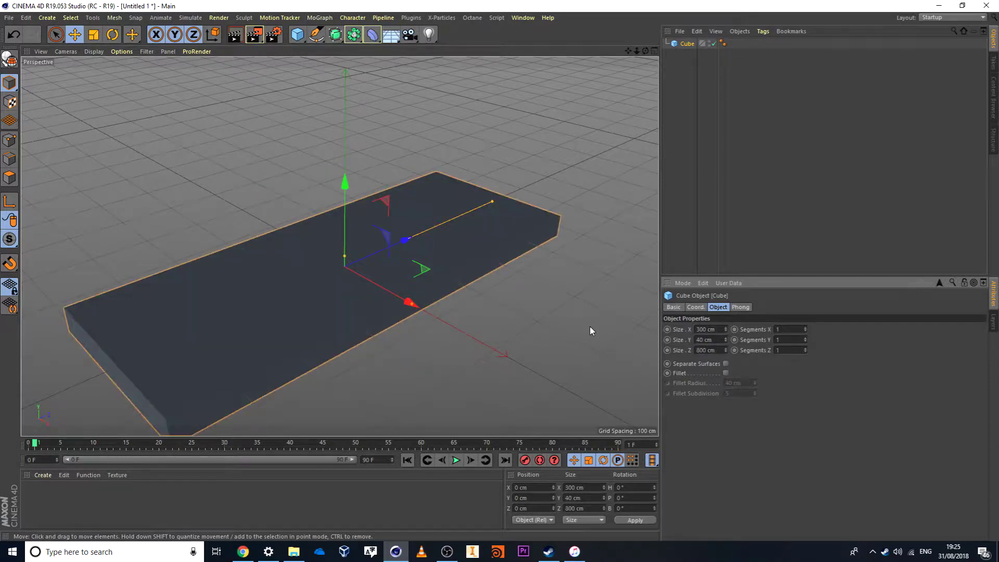
alt+drag(486, 330, 389, 233)
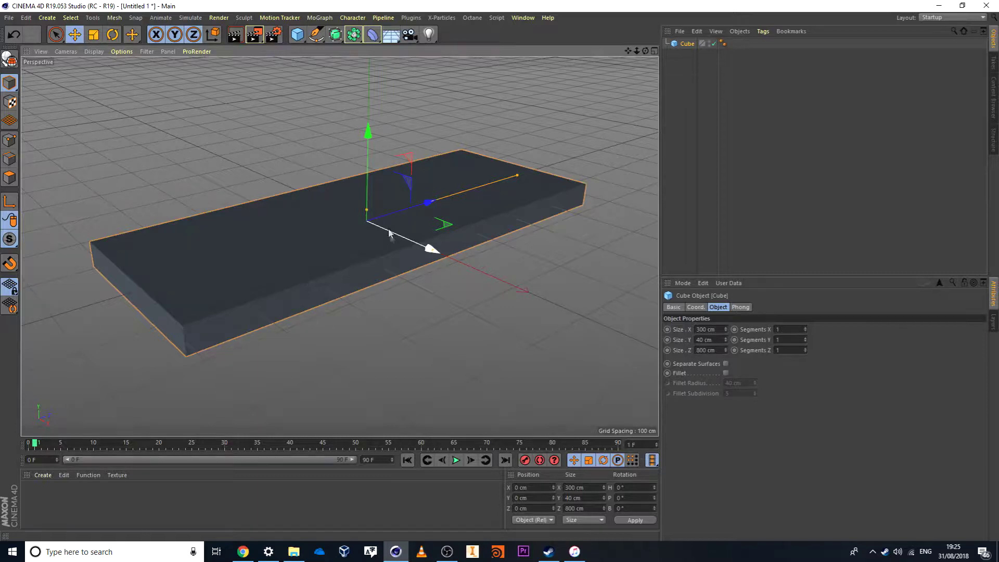
mouse_move(359, 249)
alt+mouse_down()
mouse_move(341, 248)
mouse_move(357, 235)
alt+mouse_up()
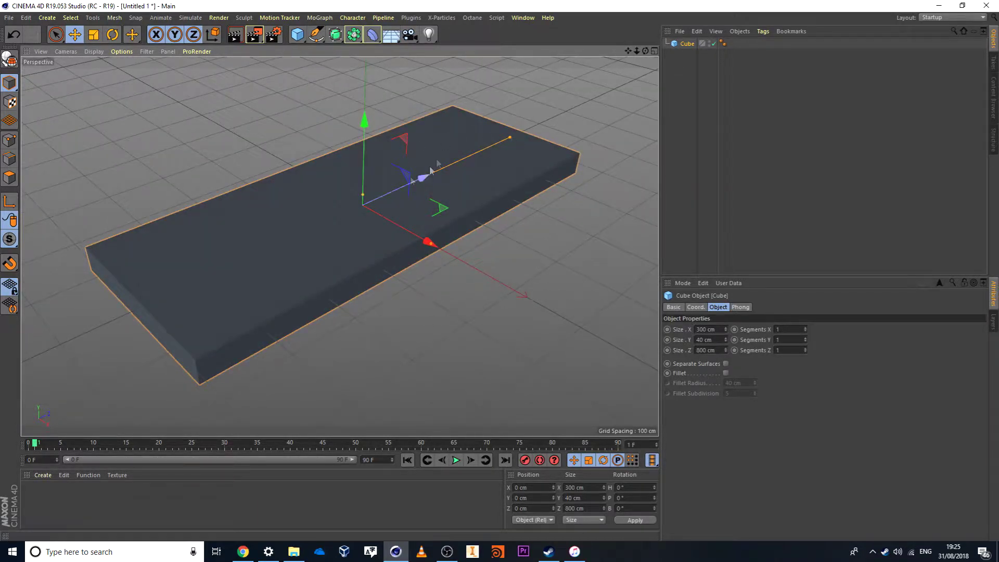
alt+drag(367, 168, 433, 167)
alt+drag(307, 201, 347, 207)
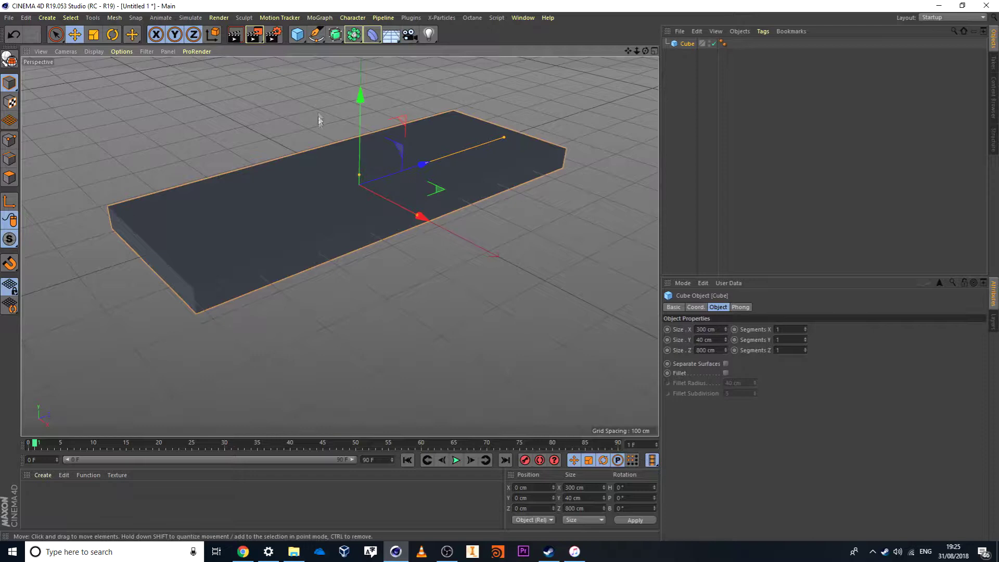
Place the cube inside a new Voronoi Fracture object and select the fracture
click(319, 18)
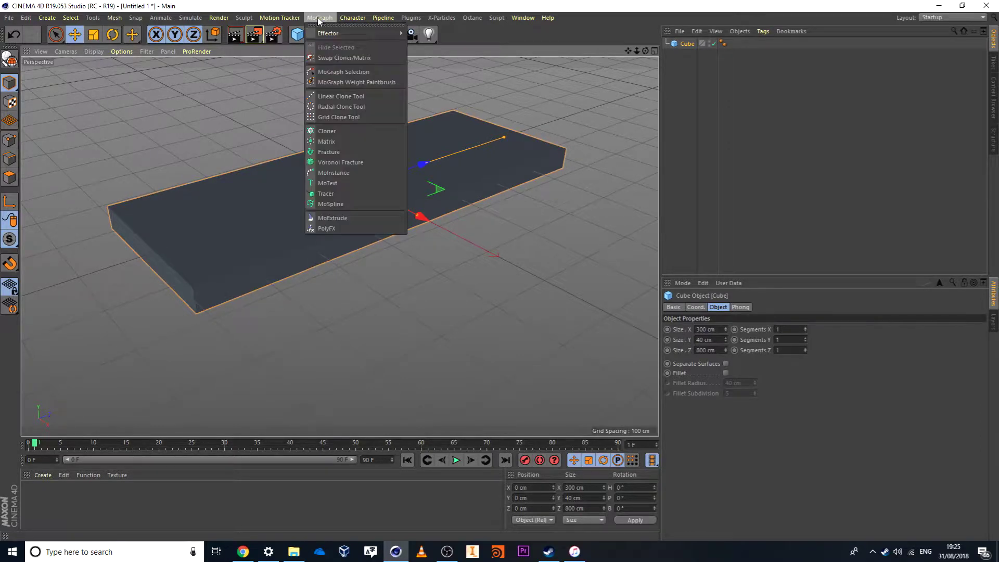
alt+click(356, 163)
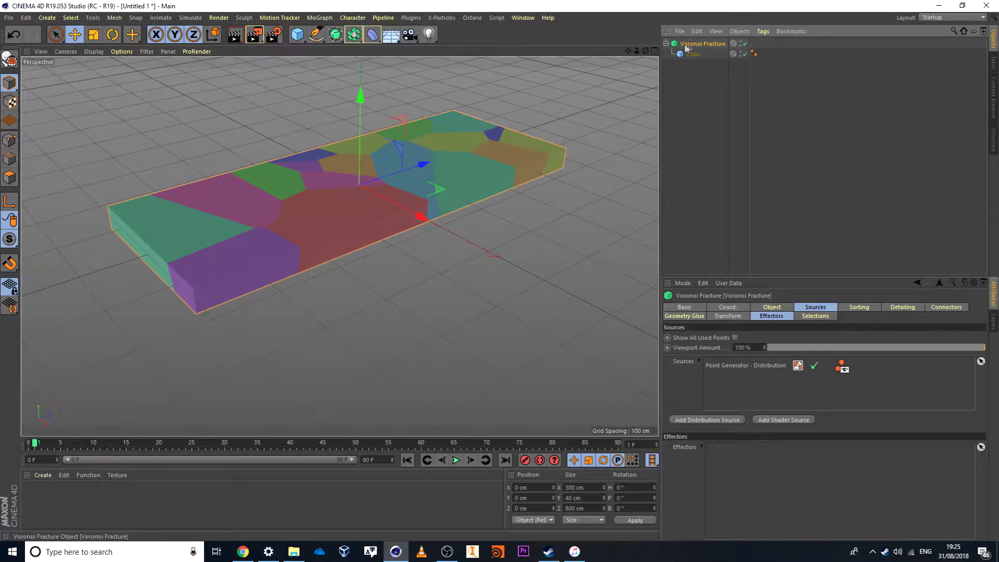
click(689, 73)
click(702, 44)
Set the Point Generator - Distribution Point Amount to 800 and preview the cells
click(815, 308)
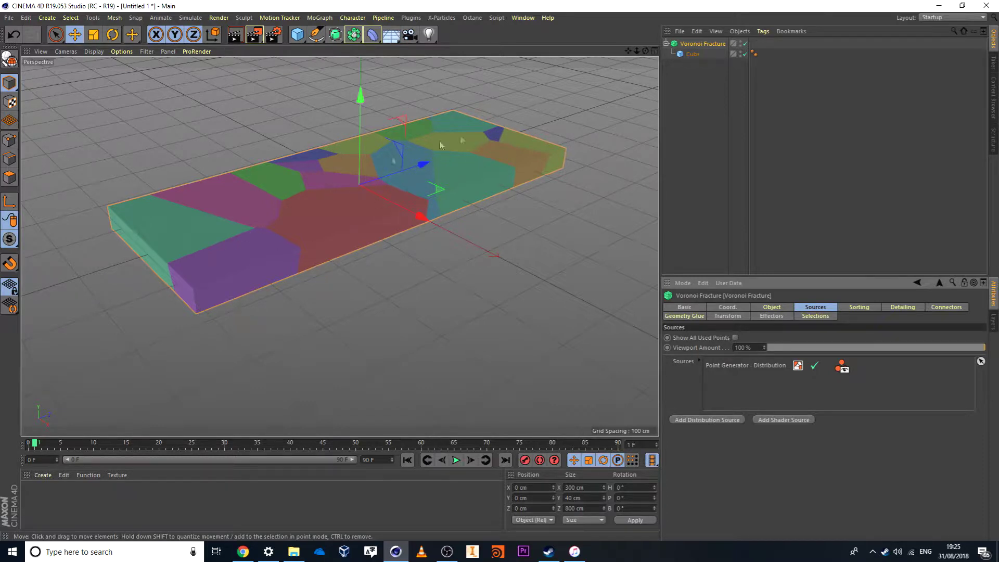
click(733, 365)
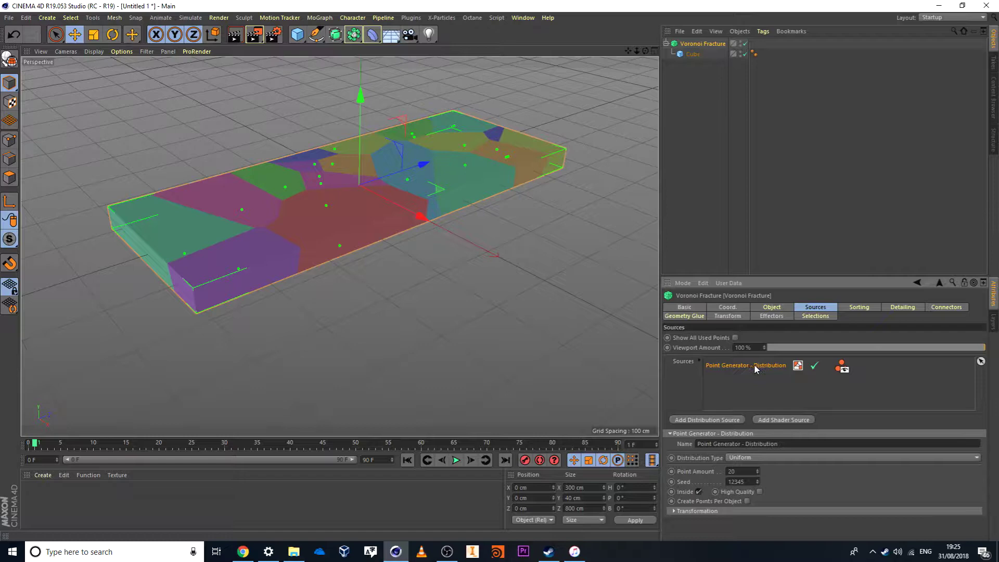
double_click(738, 471)
key(Return)
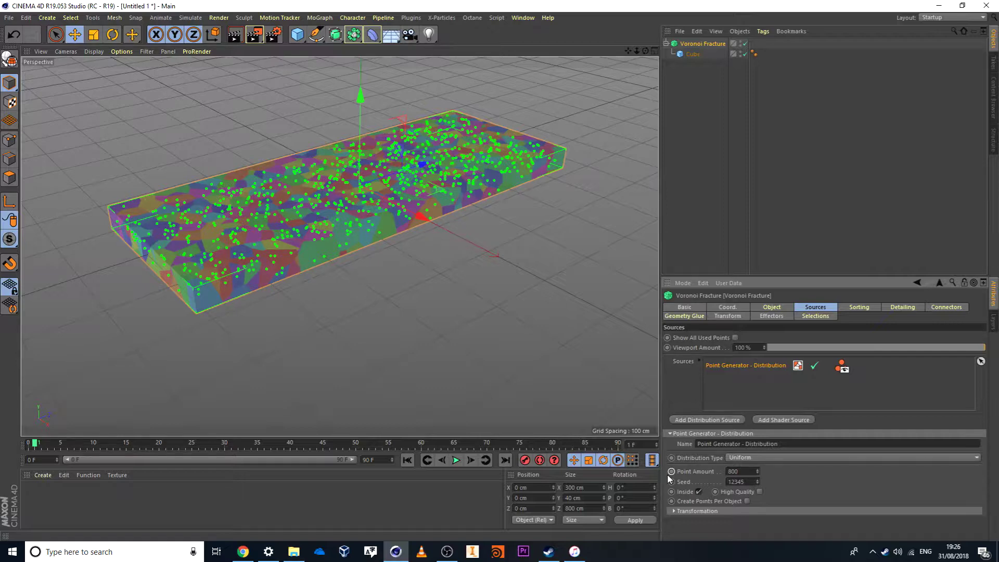
click(713, 135)
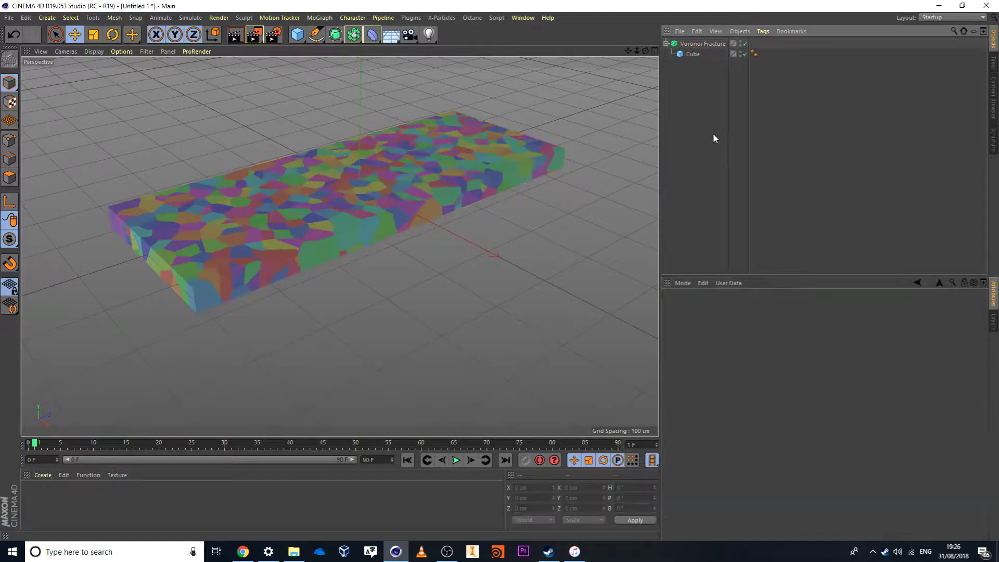
click(684, 45)
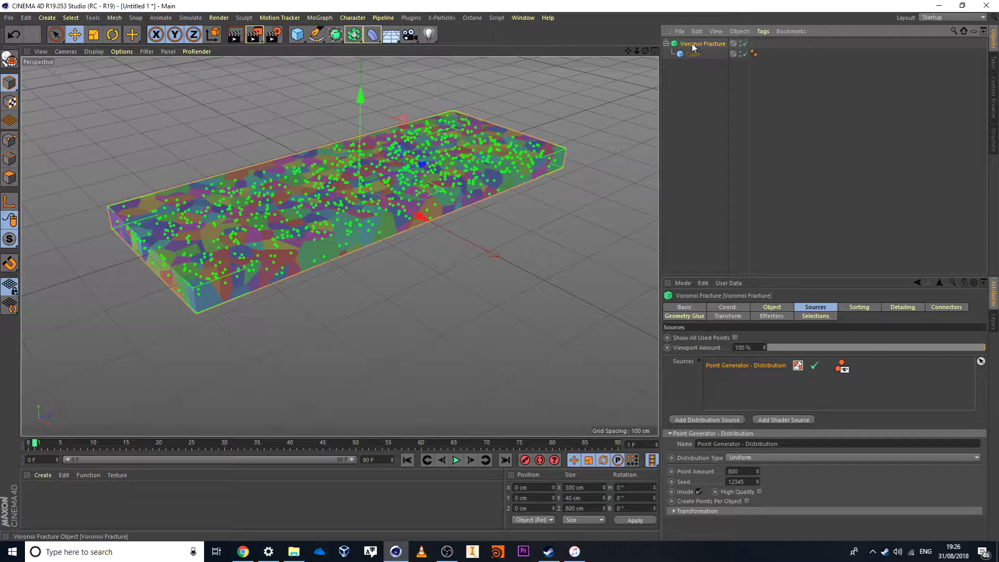
Add a Rigid Body simulation tag to the Voronoi Fracture
right_click(691, 47)
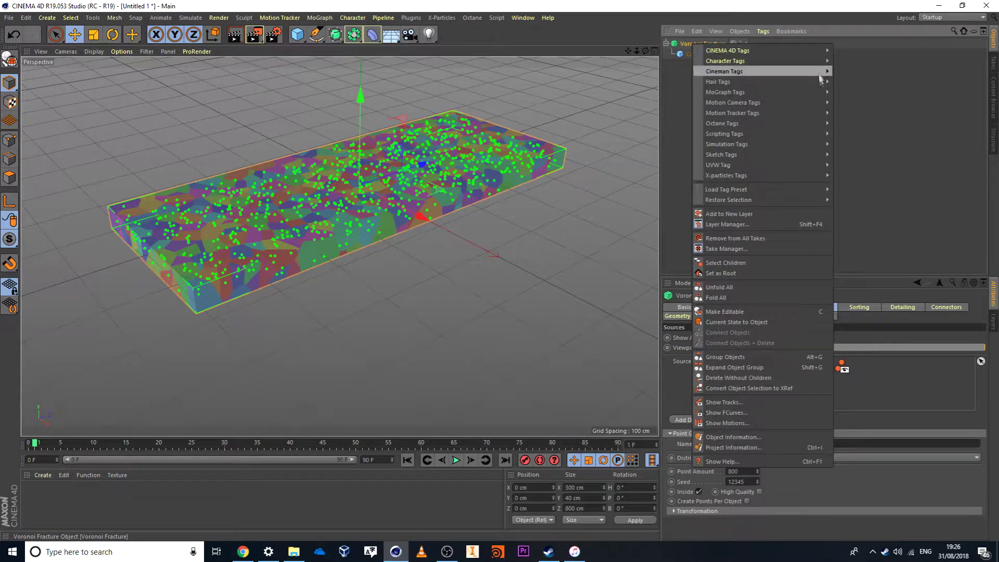
mouse_move(740, 146)
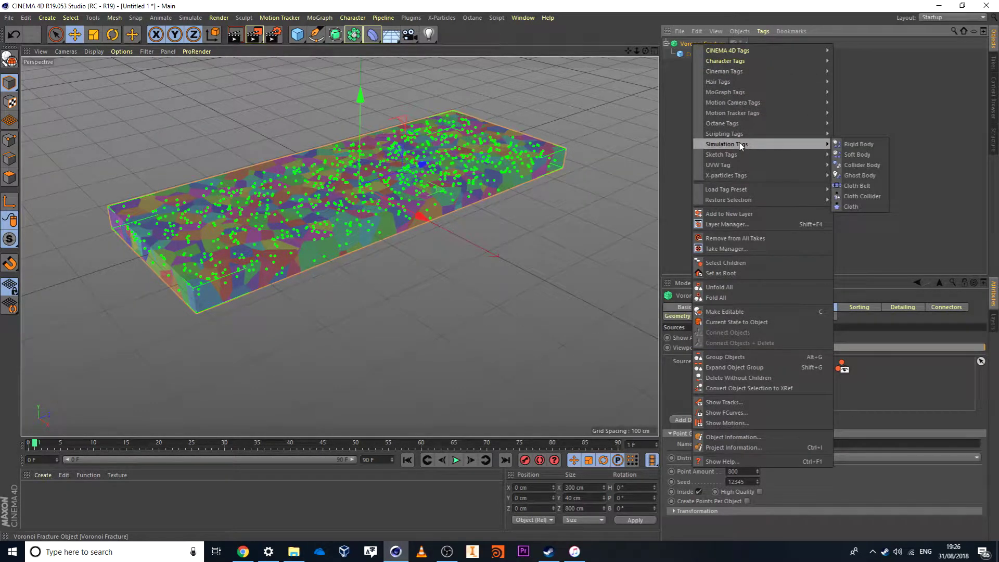
click(850, 147)
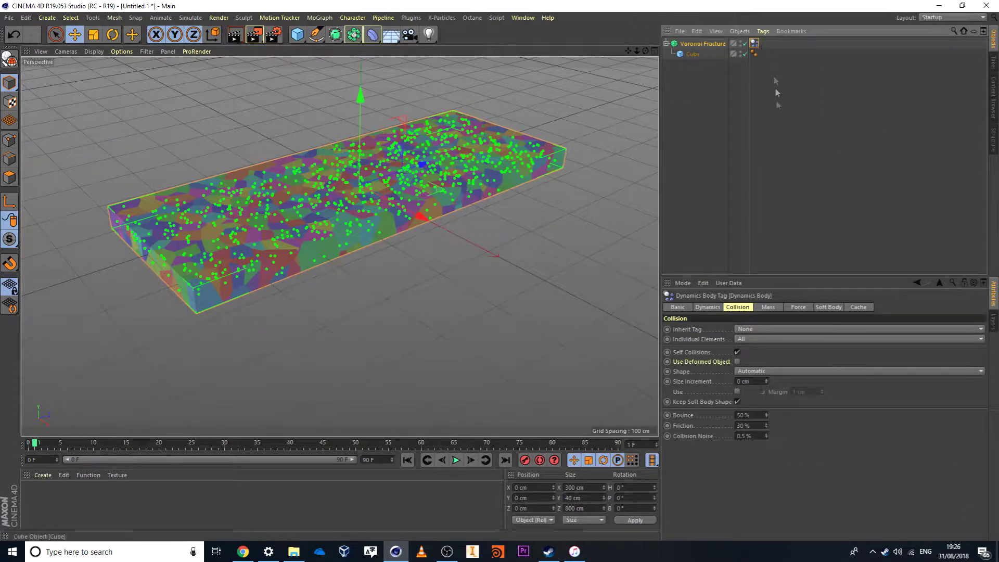
Play the dynamics as a test, then stop and rewind to frame 0
click(455, 460)
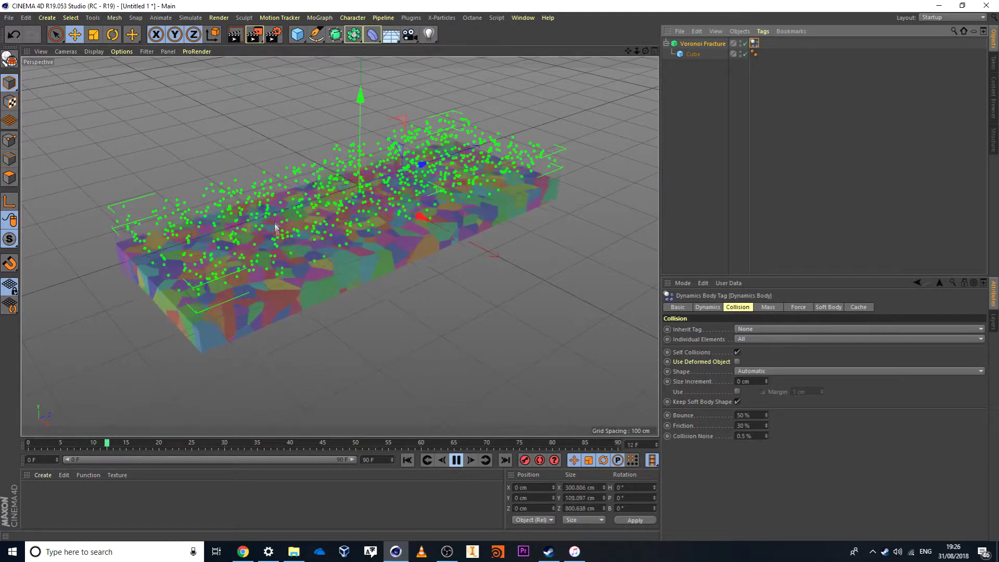
click(455, 460)
click(407, 460)
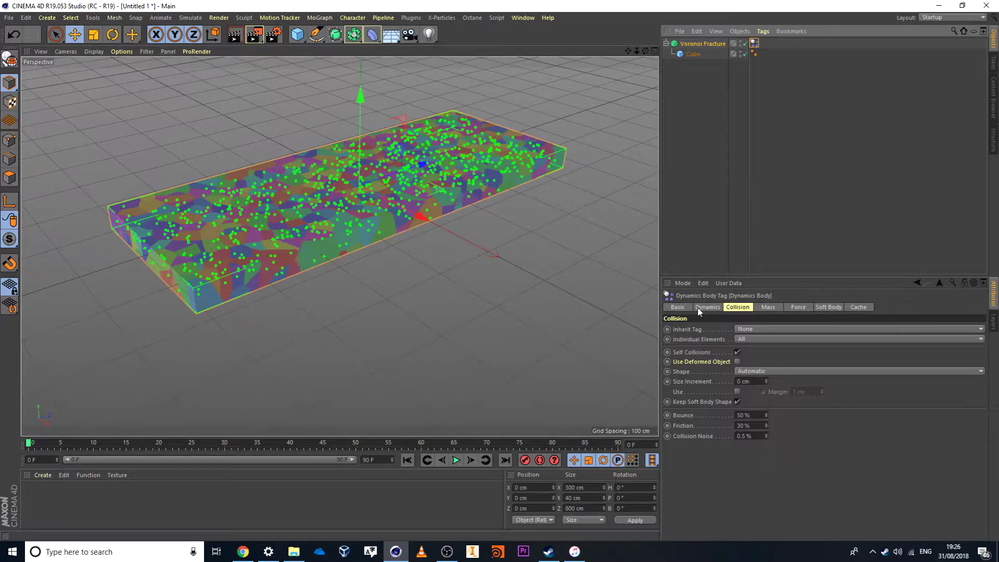
Set the Dynamics Body trigger to On Collision with a 15 cm velocity threshold
click(714, 307)
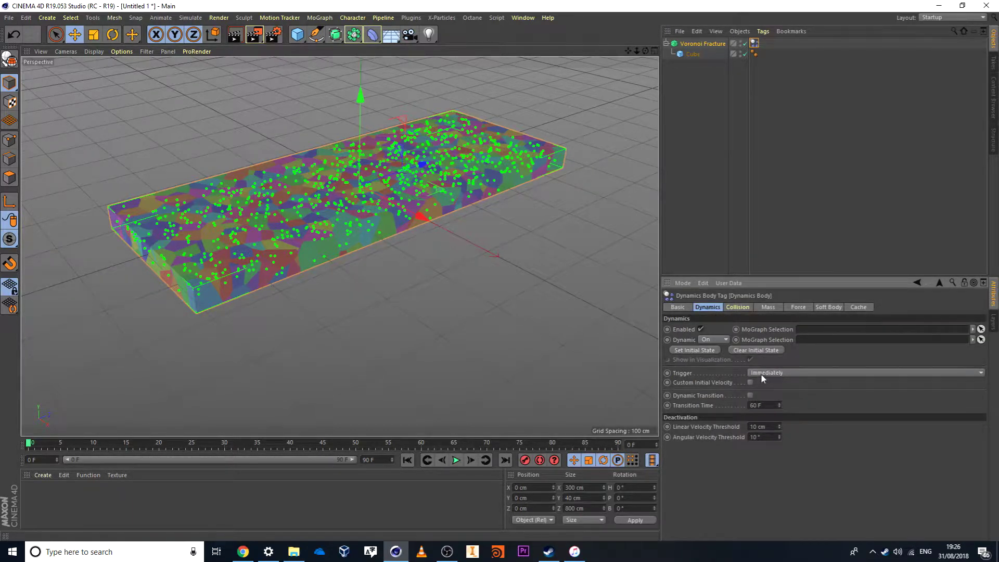
click(779, 373)
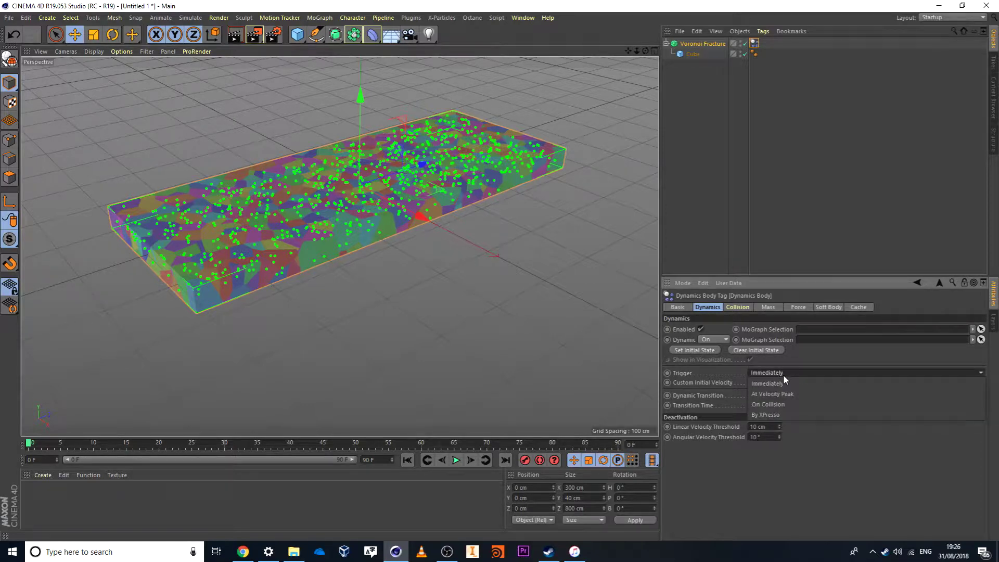
click(770, 404)
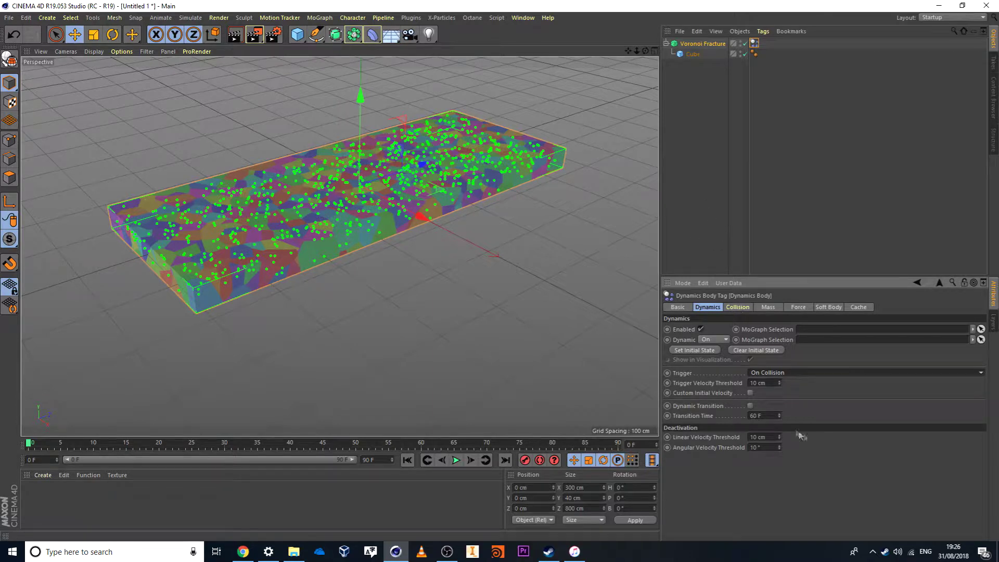
click(759, 383)
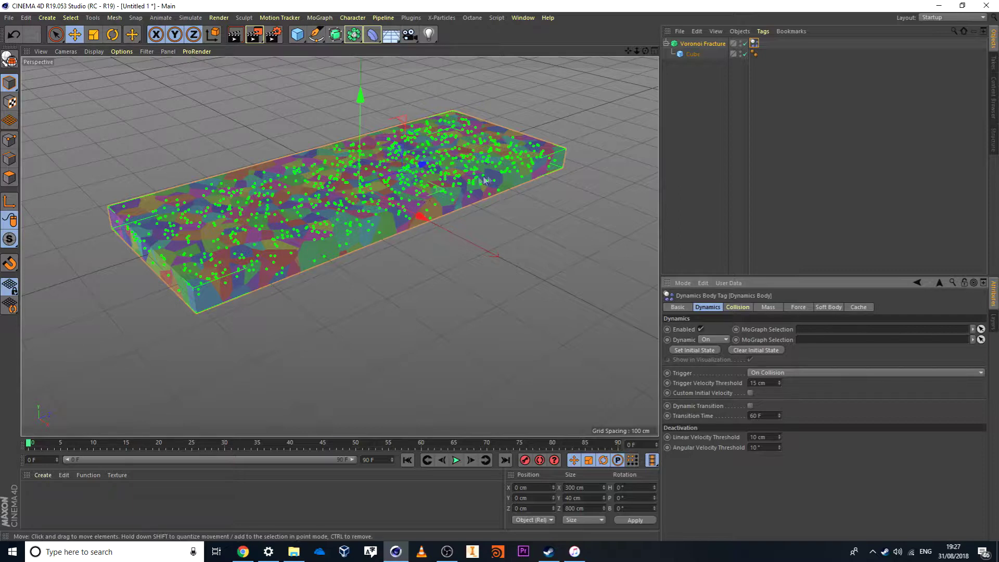
Set the Dynamics Body collision Friction to 60 %
click(738, 307)
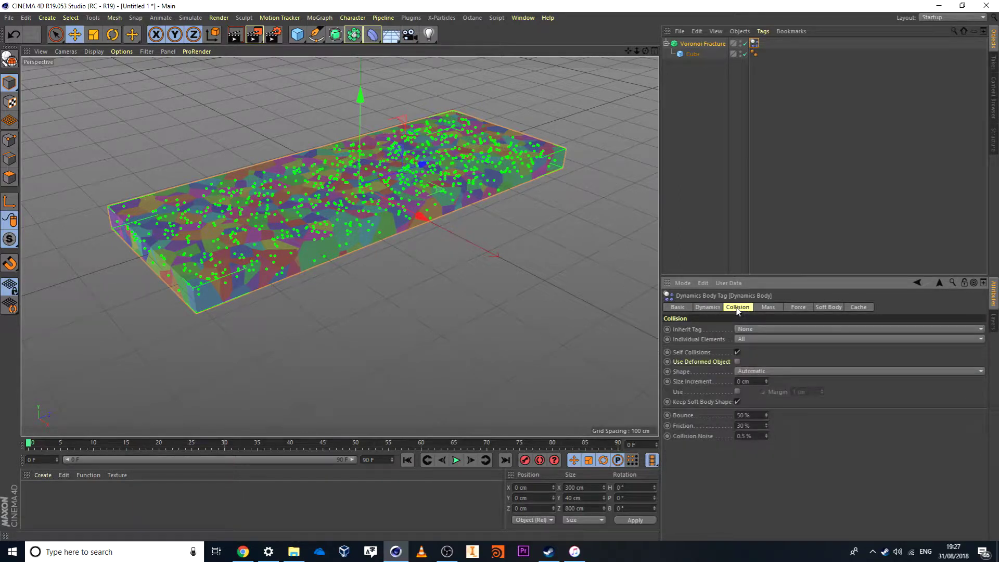
click(743, 425)
text(60)
Test the simulation in playback, rewind to frame 0, and return to the Dynamics settings
click(456, 460)
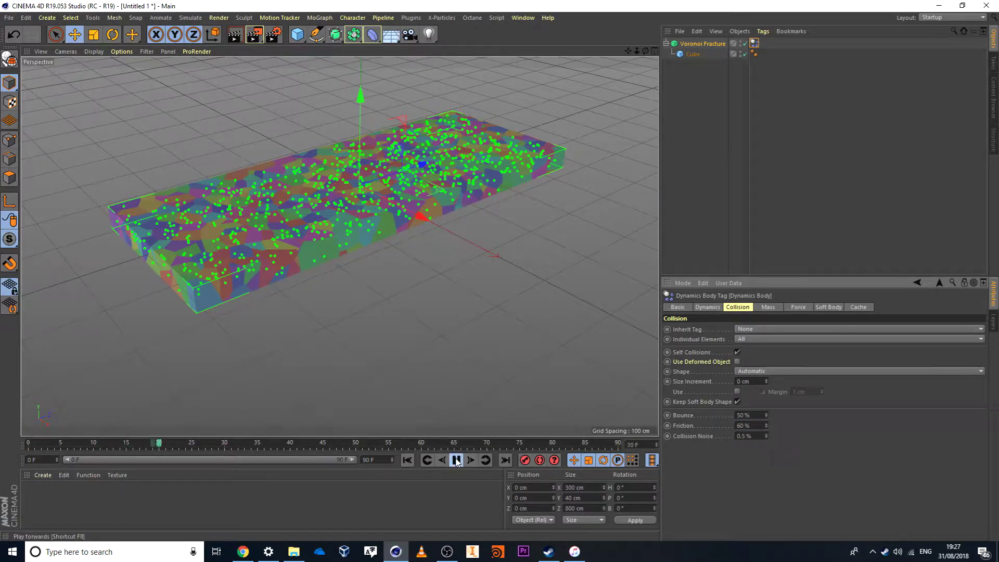
click(456, 459)
click(408, 460)
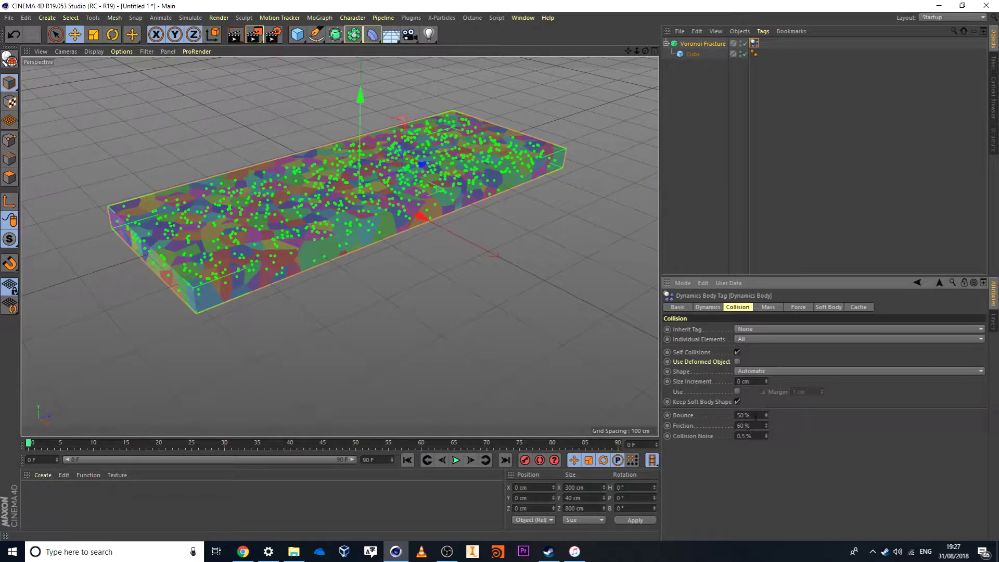
click(707, 307)
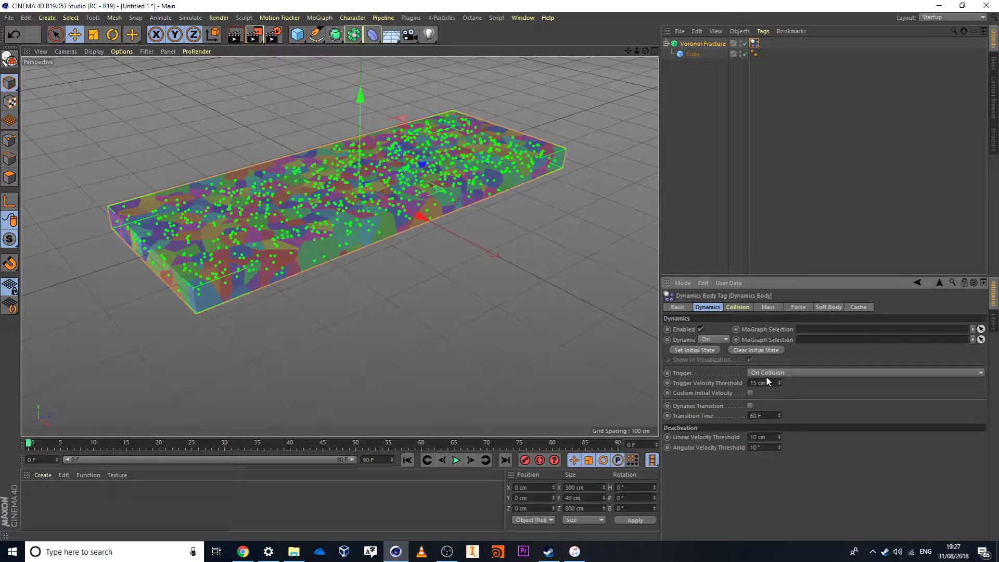
Check the Voronoi Fracture's Effectors list, then deselect it and add a Plain effector
click(690, 44)
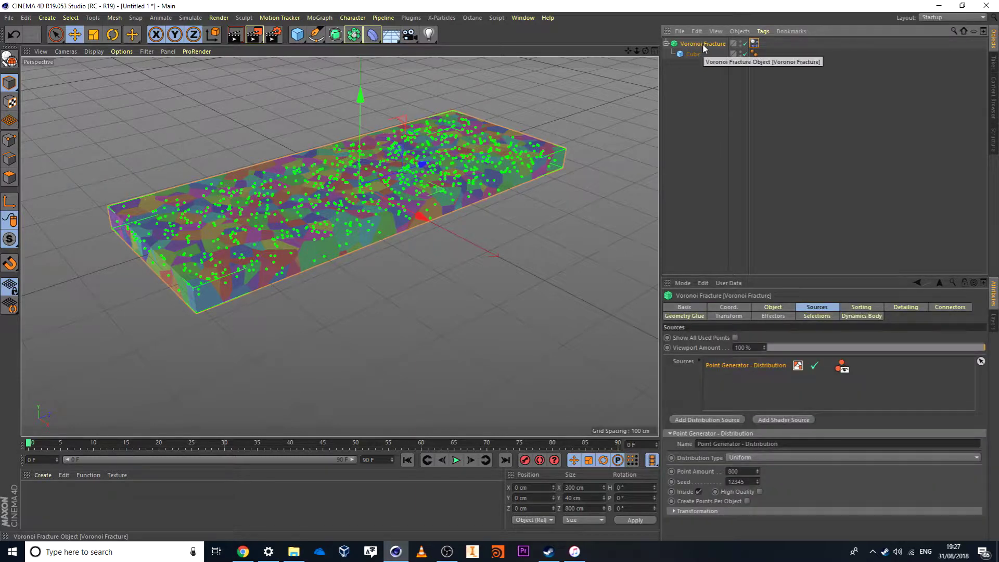
click(769, 317)
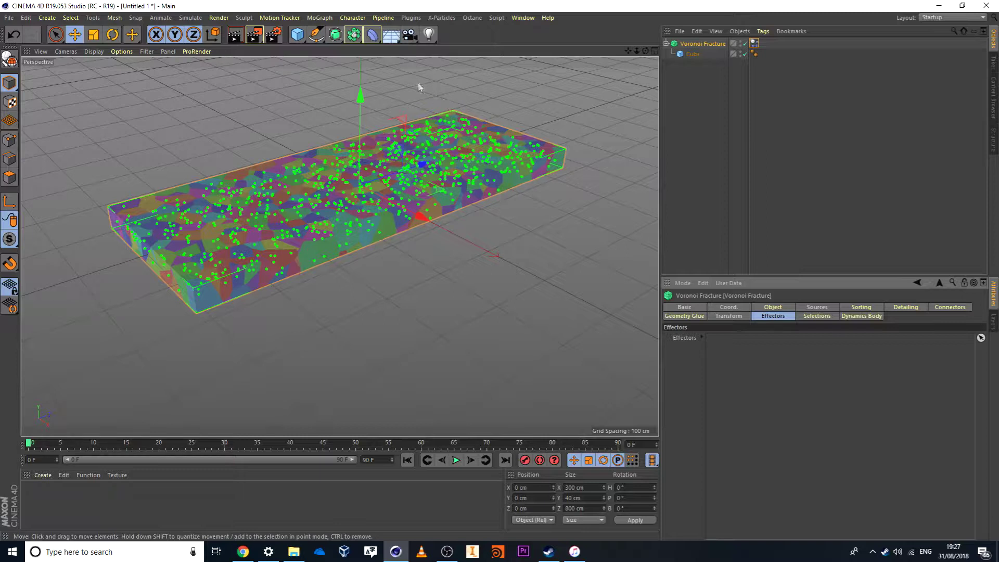
click(276, 103)
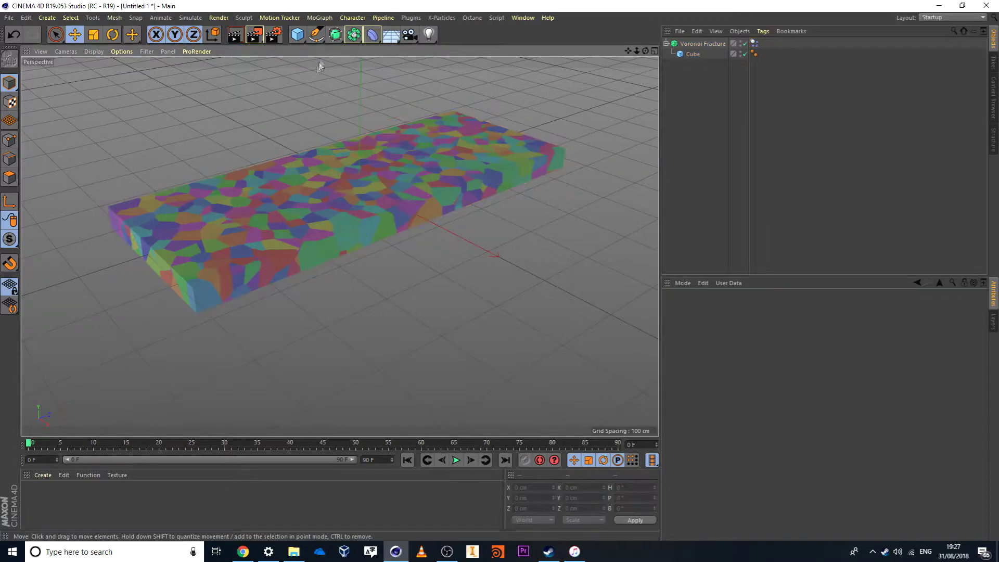
click(319, 17)
mouse_move(314, 36)
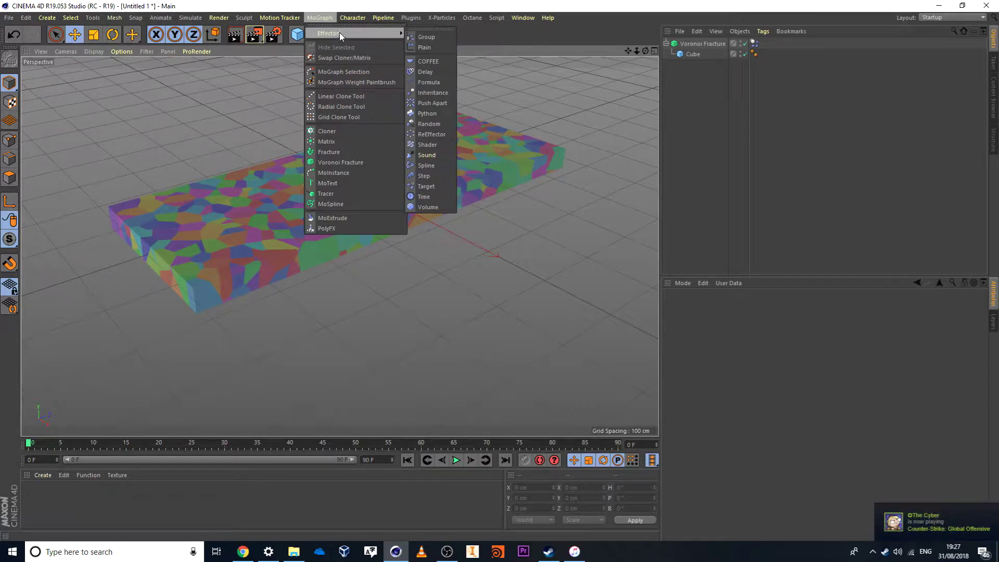
click(423, 48)
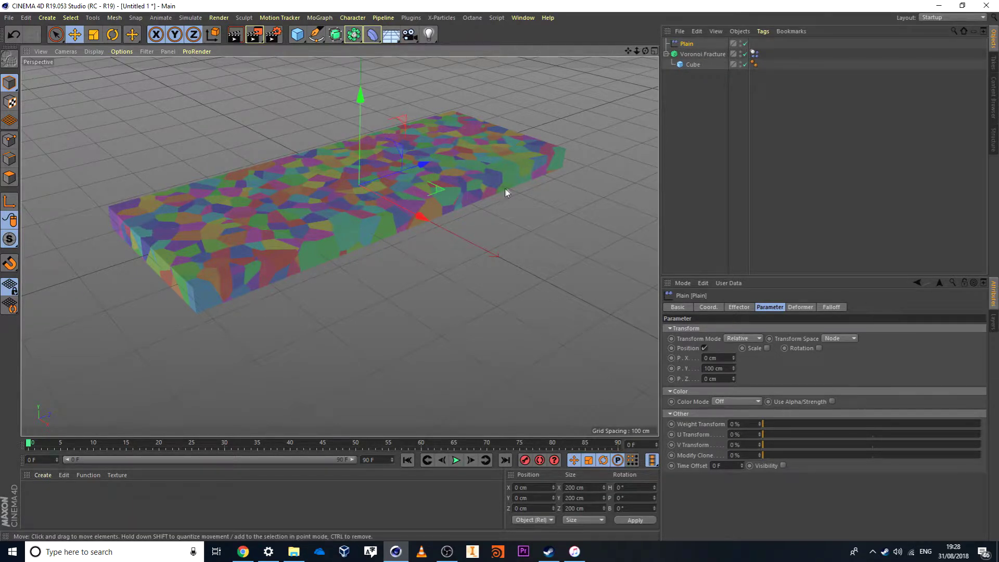
Drag the Plain effector into the Voronoi Fracture's Effectors list
click(695, 54)
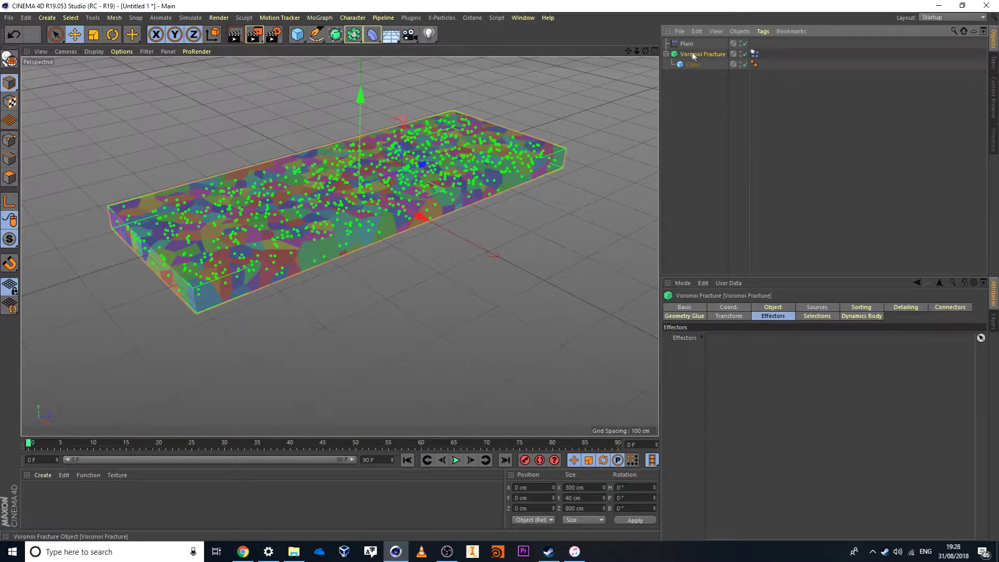
drag(741, 115, 773, 384)
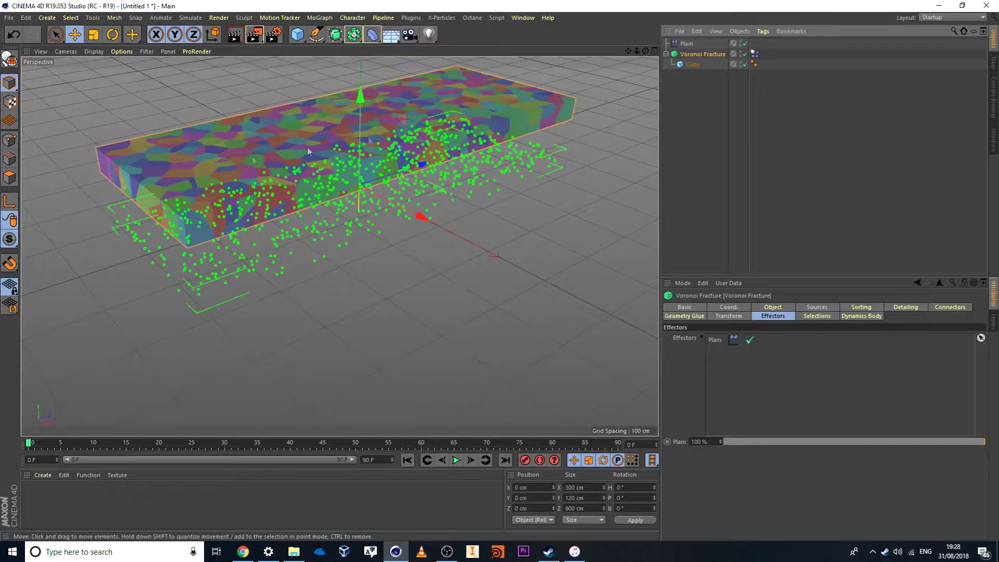
click(686, 43)
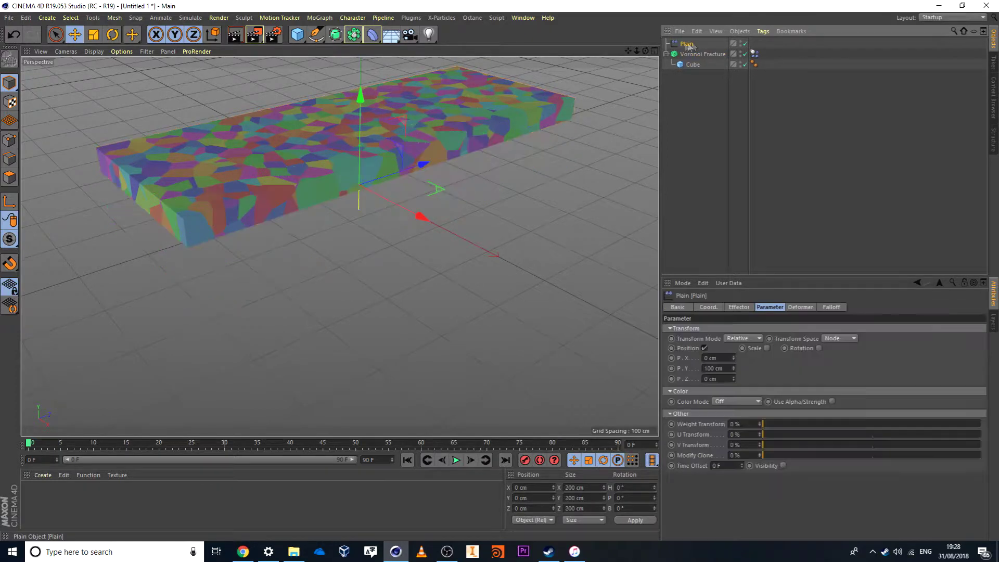
Give the Plain effector a Sphere falloff and move it toward the slab's end
click(831, 308)
click(711, 330)
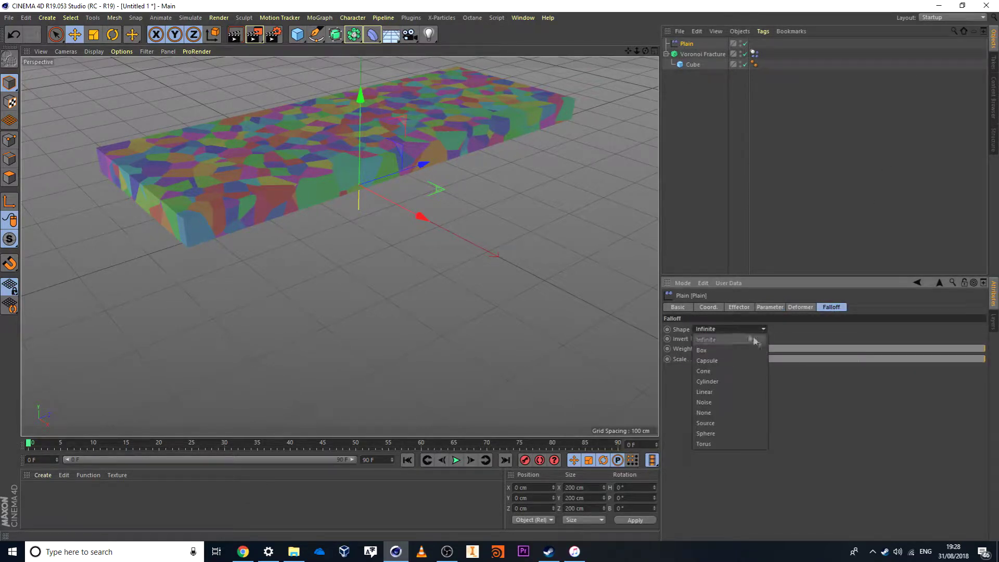
click(714, 434)
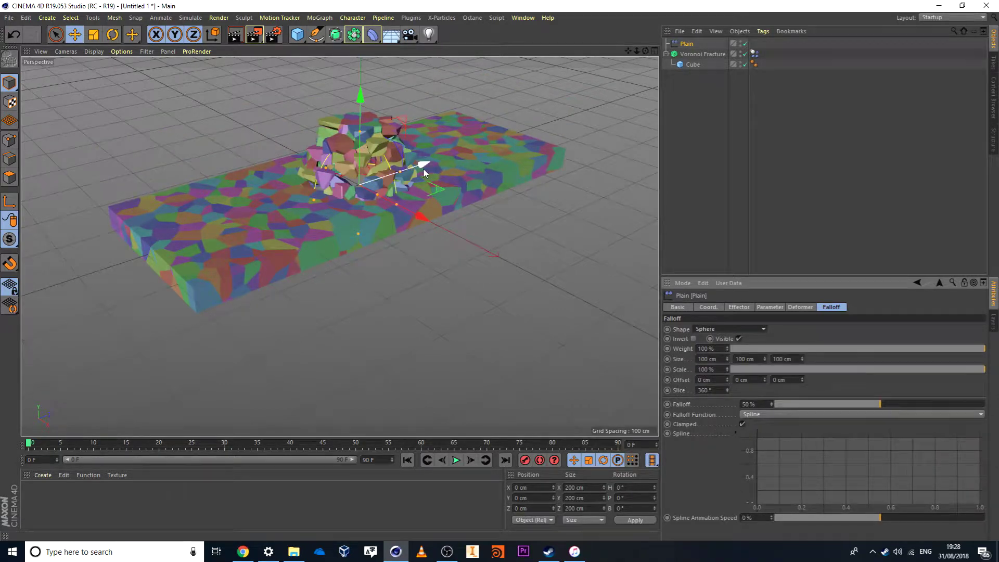
drag(423, 167, 536, 172)
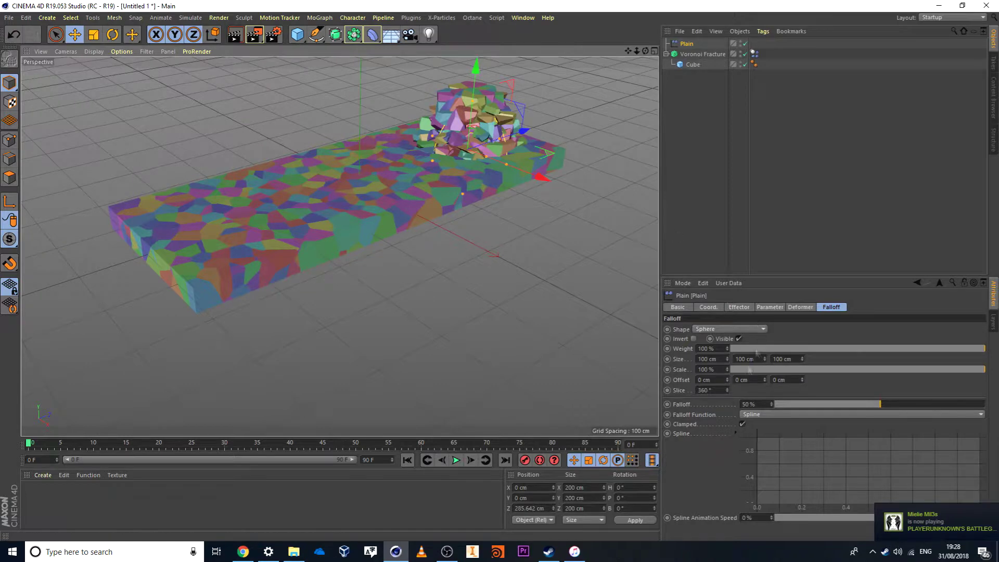
Set the falloff size to 50 cm on X, Y and Z and move the effector to the far end
click(709, 359)
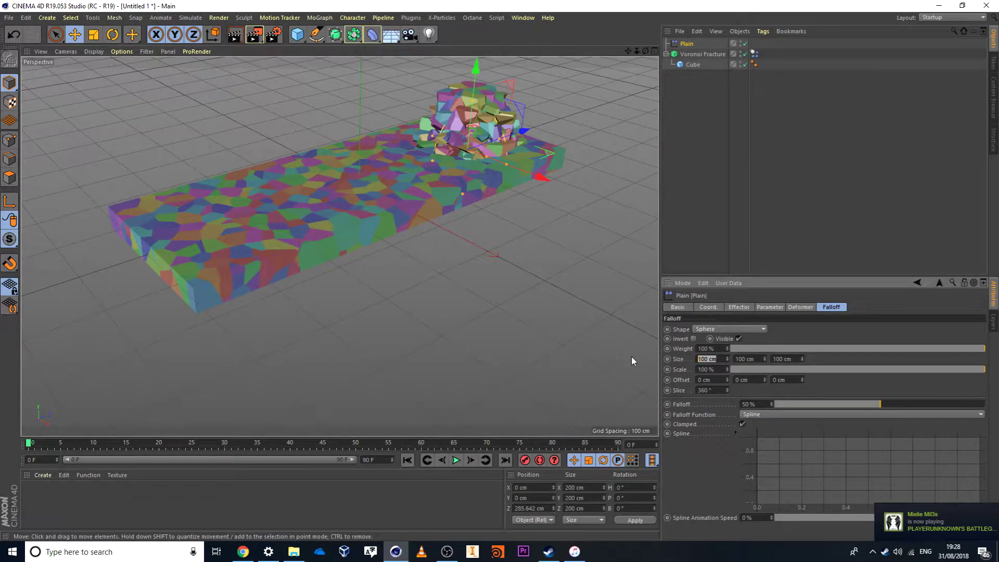
text(50)
key(Tab)
text(50)
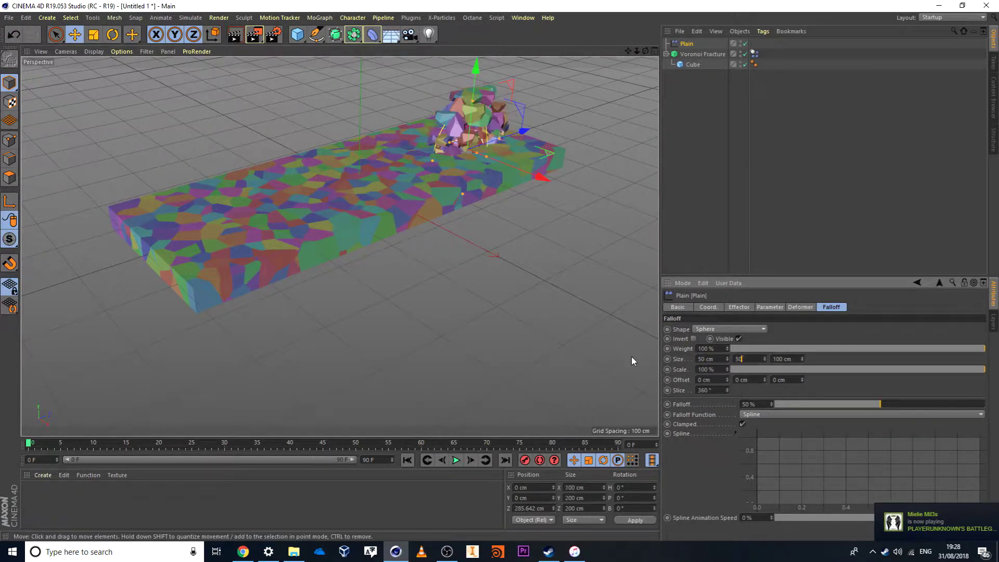
key(Tab)
text(50)
key(Return)
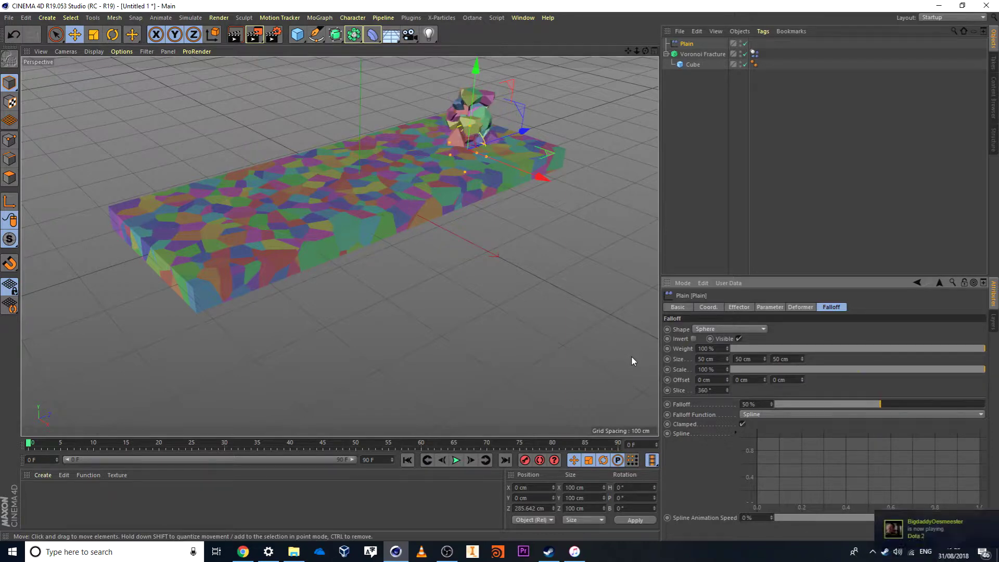
drag(523, 130, 584, 134)
Set the Plain effector's P.Y offset to 5 cm and reposition it along the slab
click(771, 307)
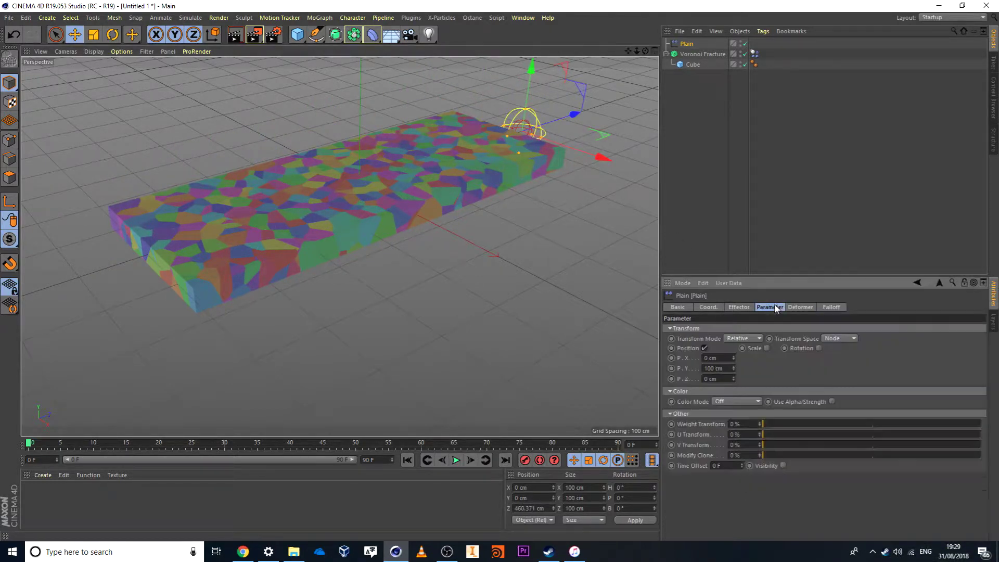
drag(574, 113, 453, 156)
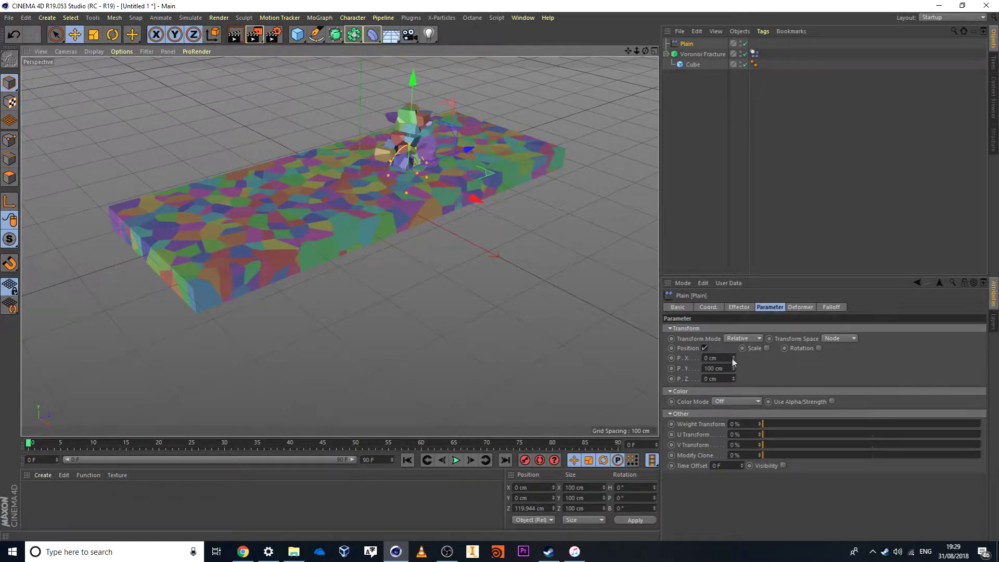
click(708, 368)
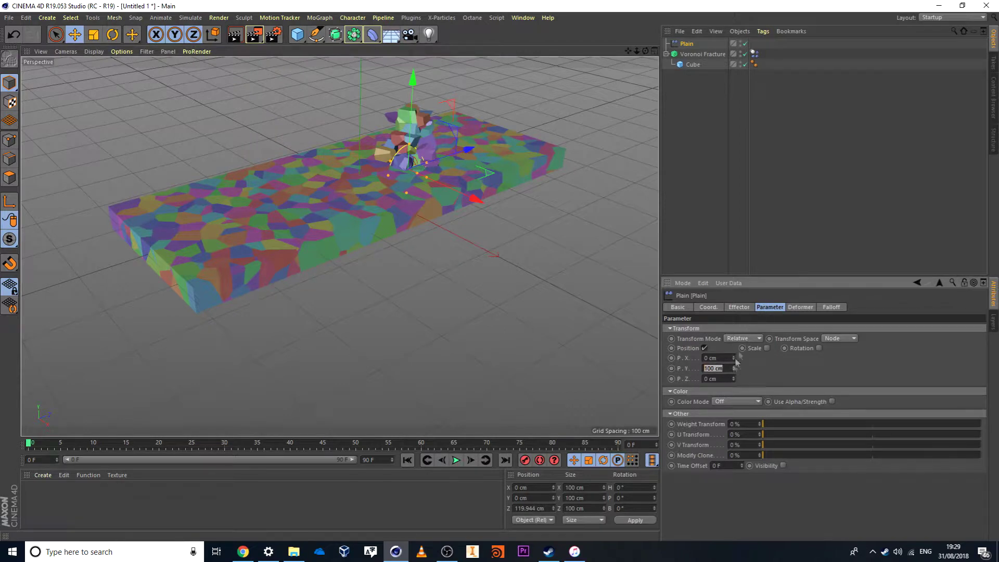
text(5)
key(Return)
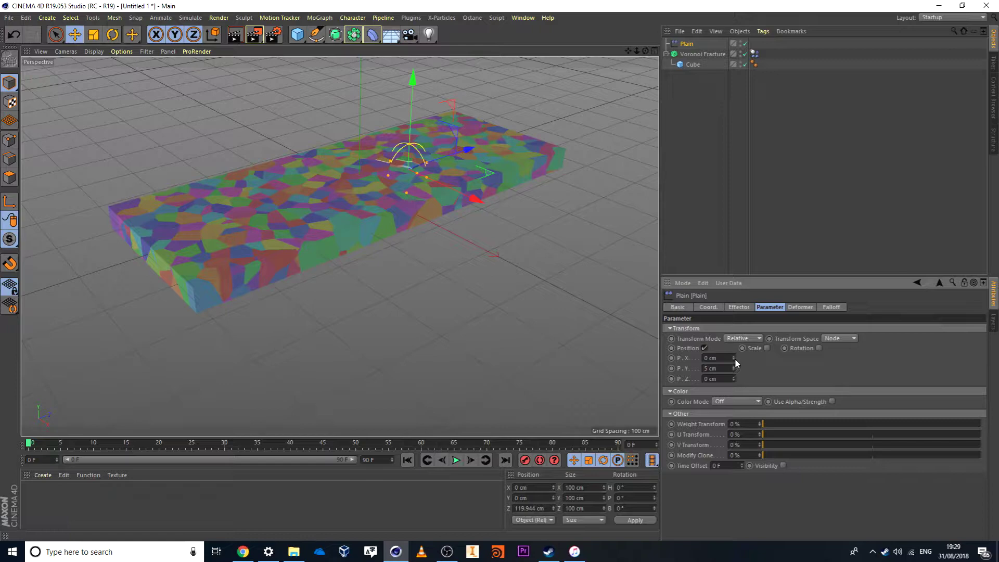
drag(468, 150, 432, 161)
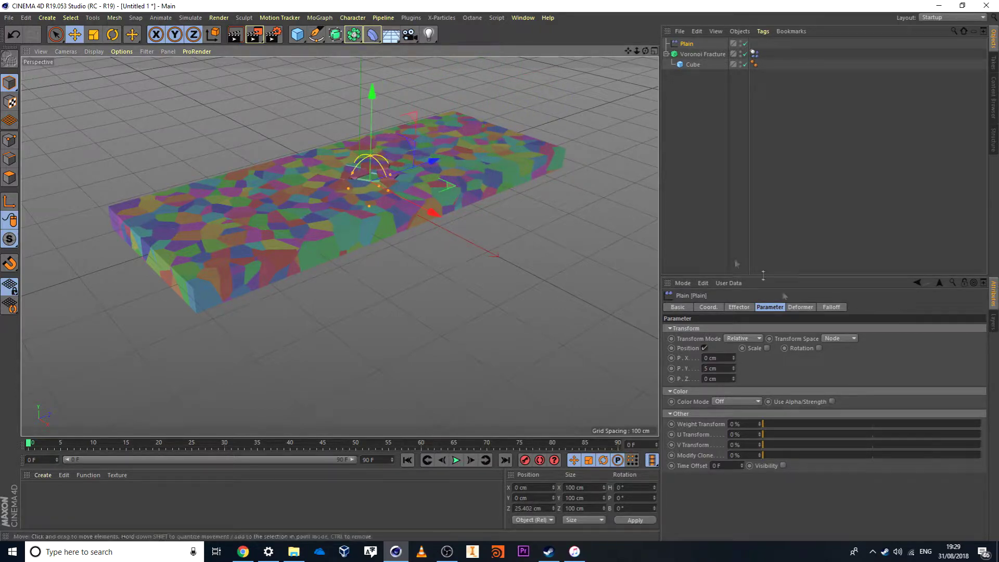
Enable uniform scaling at 0.1 on the effector and move it along the slab
click(766, 348)
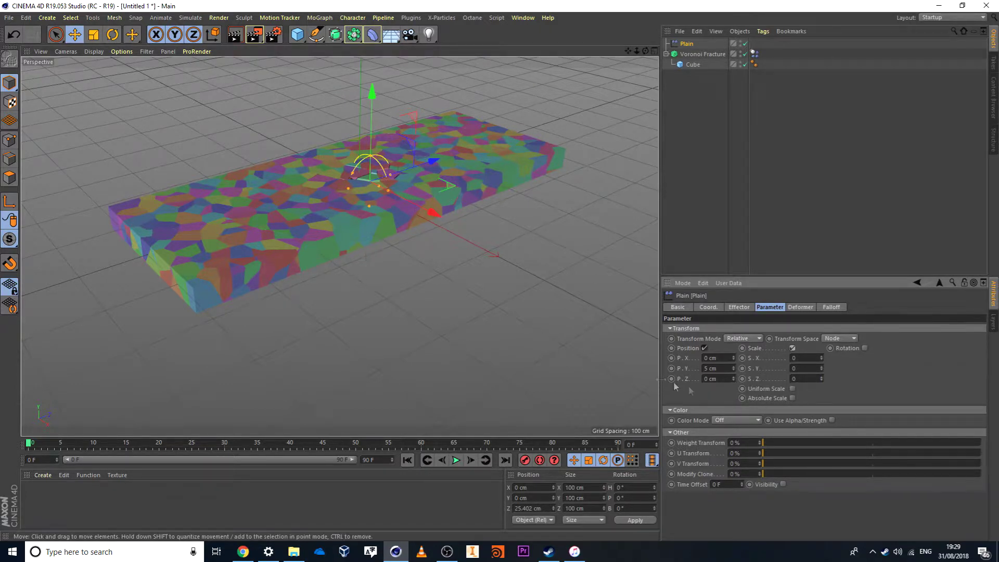
click(792, 389)
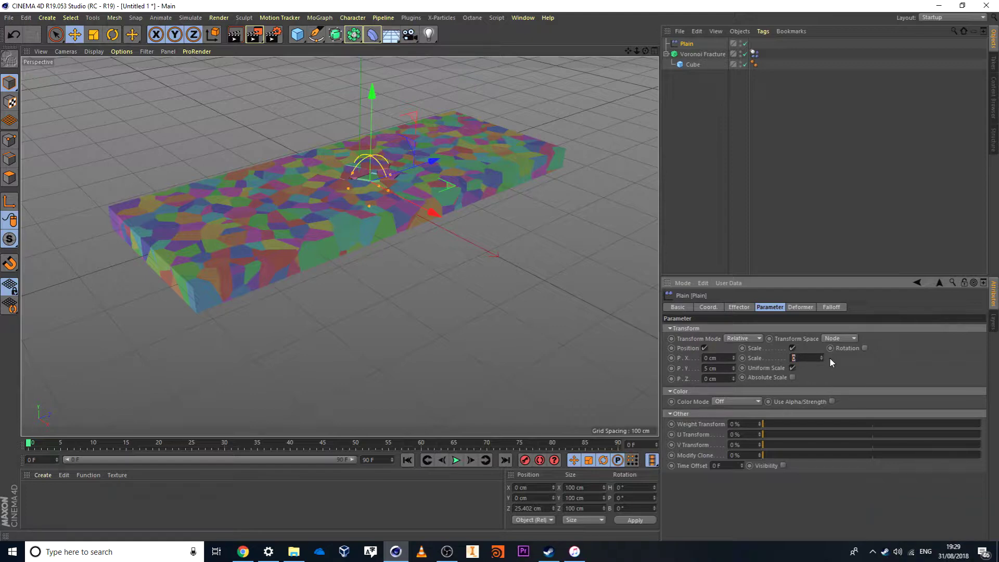
text(.)
scroll(395, 176, up, 5)
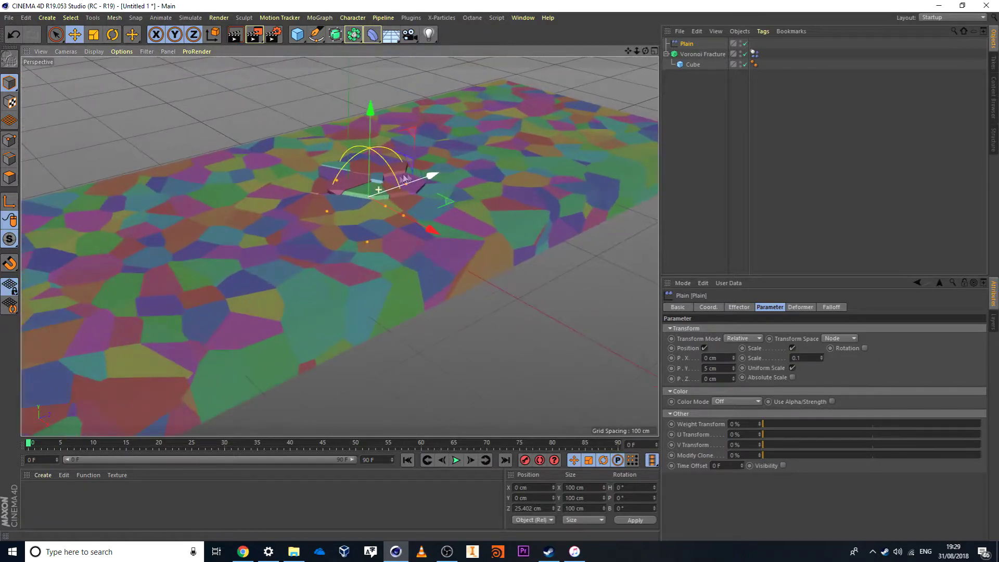
drag(427, 177, 657, 124)
Move the effector to the slab's opposite end and record a position key at frame 90
scroll(397, 184, down, 5)
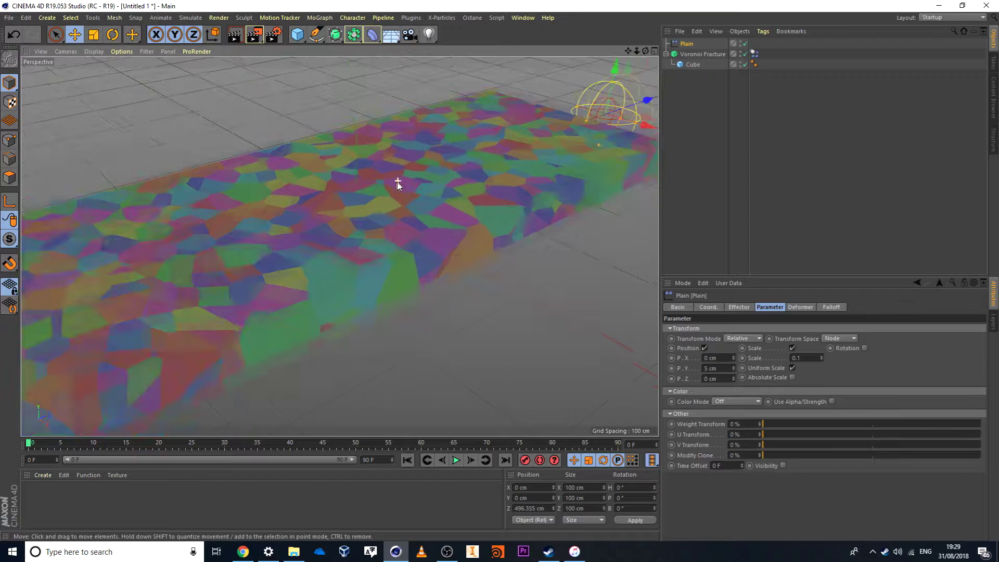
scroll(476, 139, down, 2)
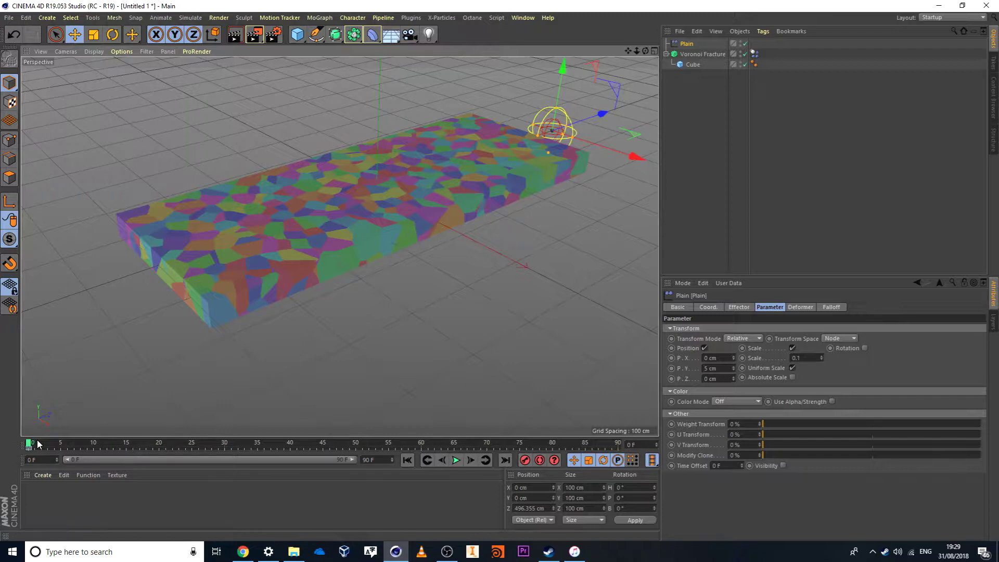
drag(30, 444, 617, 445)
drag(602, 113, 200, 302)
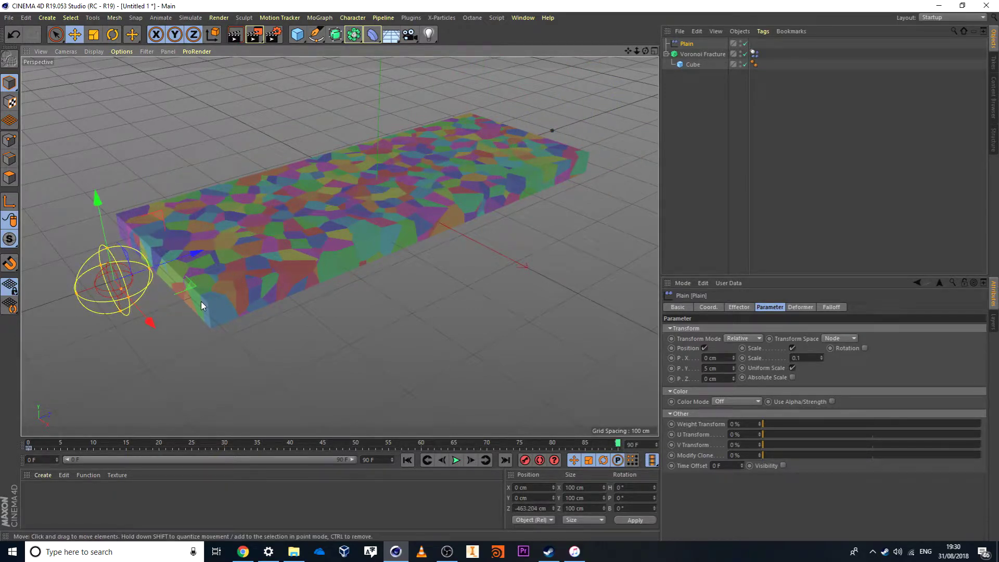
click(525, 460)
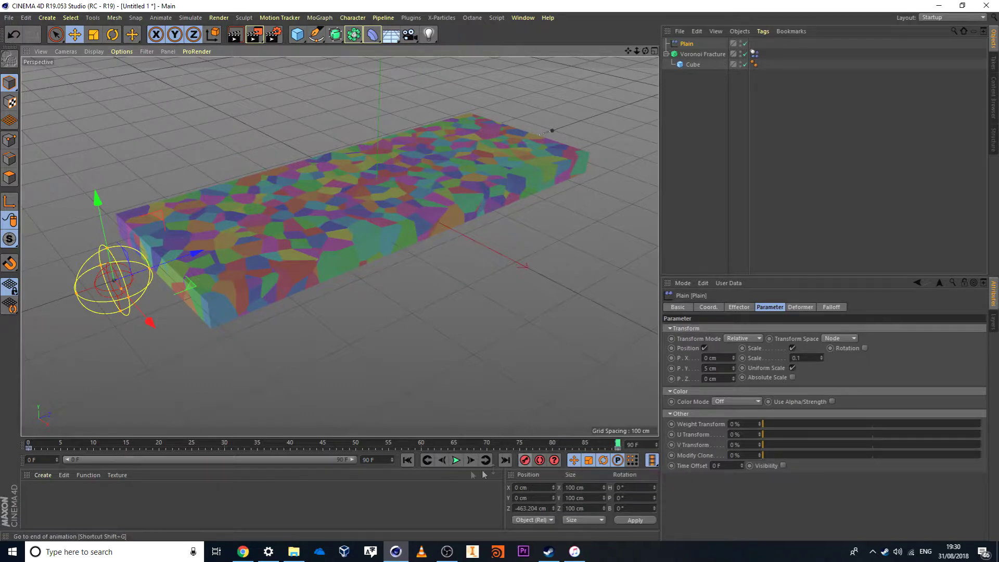
Play the animation from frame 0 to preview the slab breaking, then stop and rewind
click(407, 460)
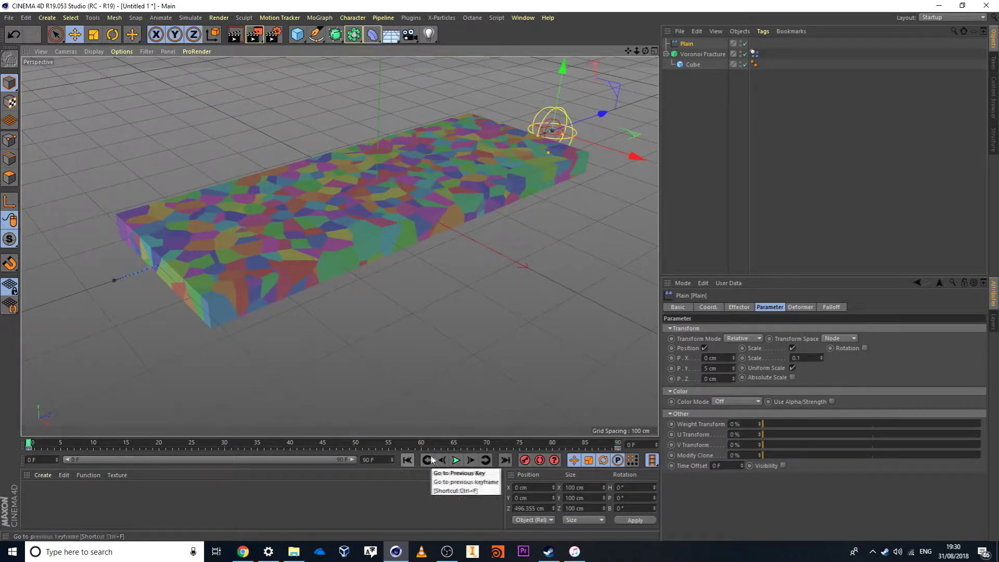
click(456, 460)
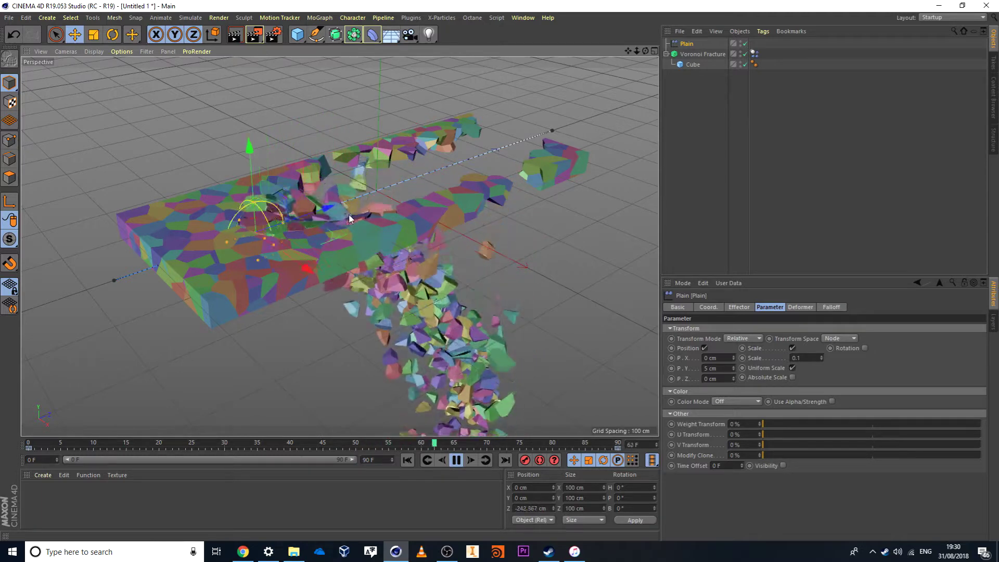
click(468, 459)
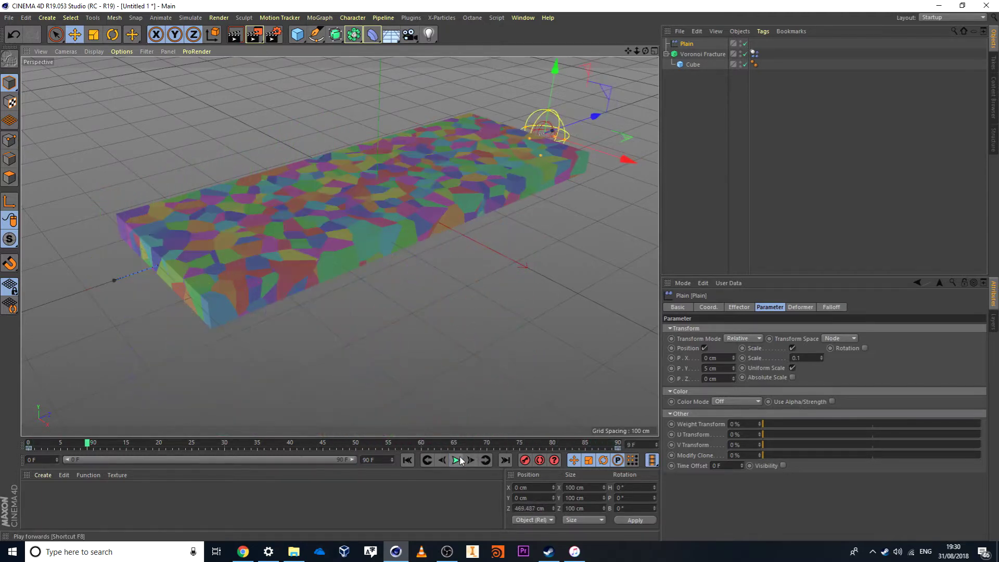
click(408, 460)
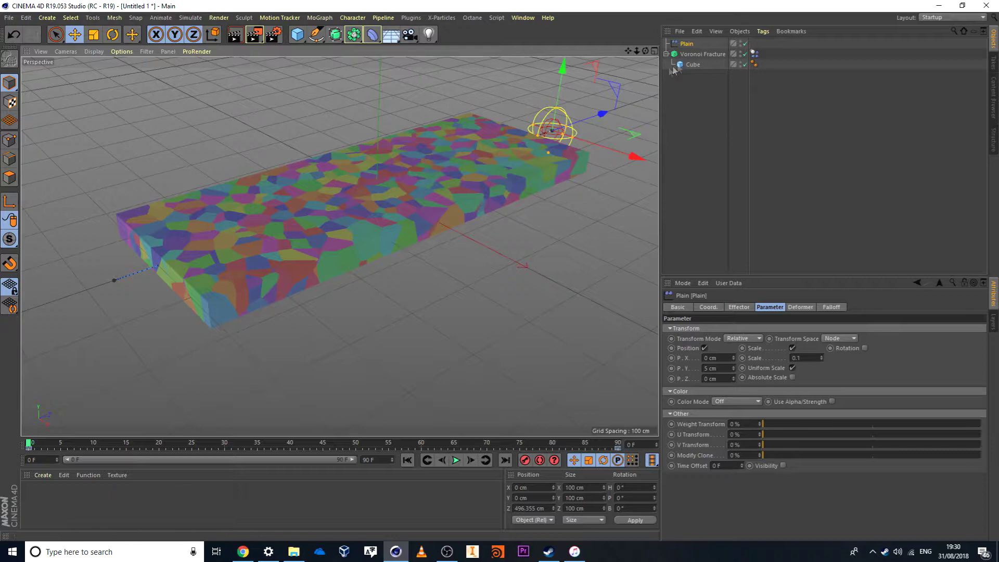
Add a Fixed connector to the Voronoi Fracture with Breaking Force and Breaking Torque both 40000
click(691, 54)
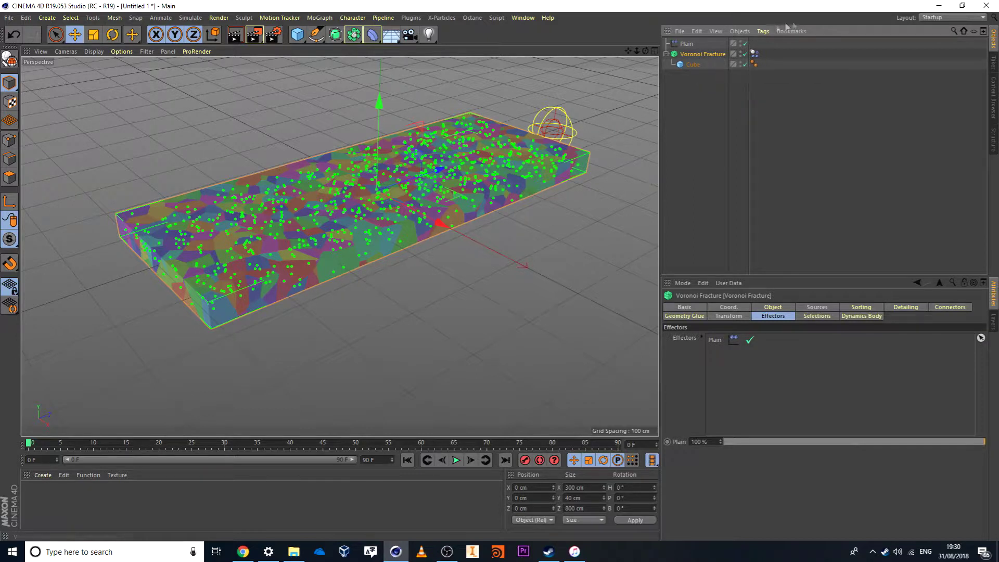
click(952, 307)
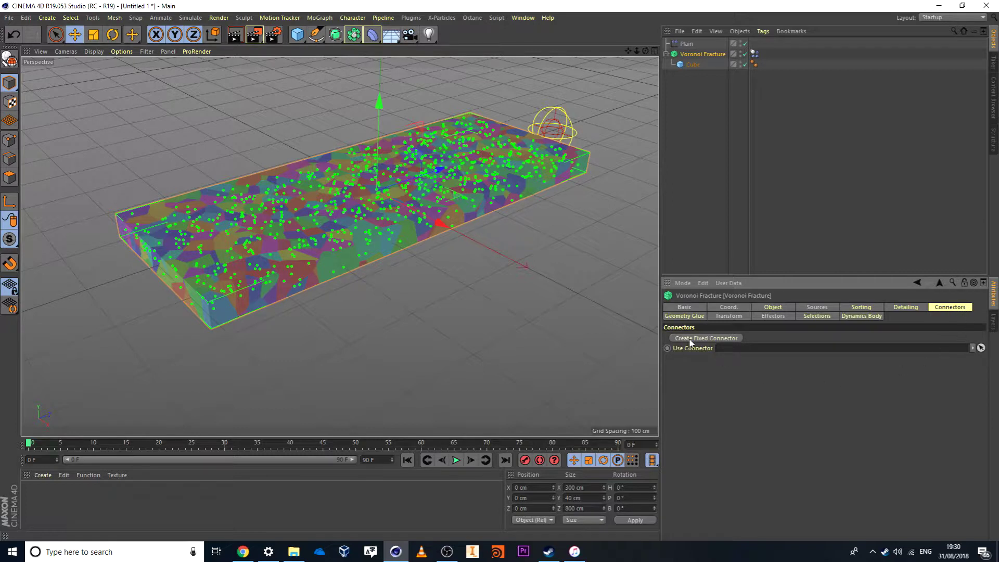
click(706, 338)
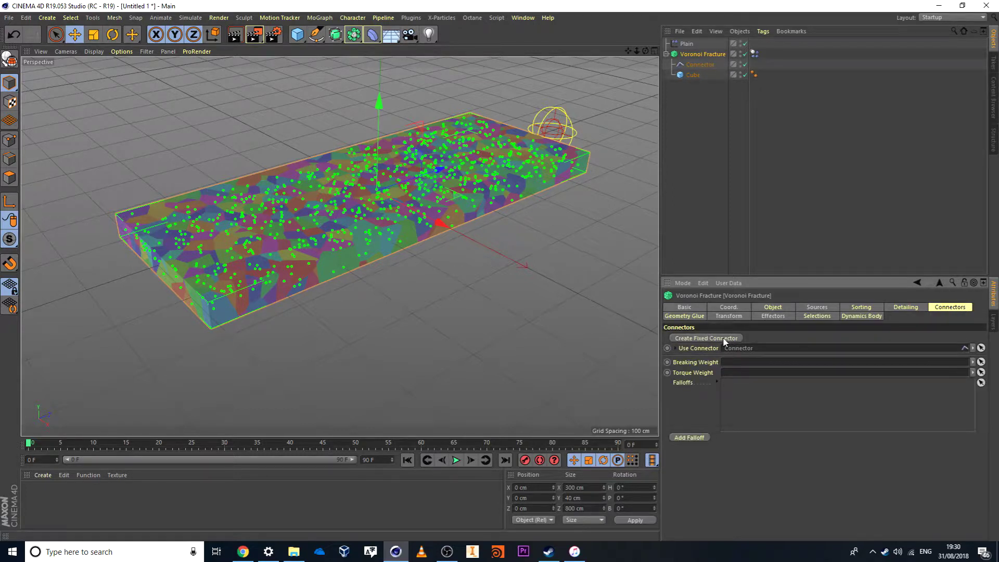
click(697, 65)
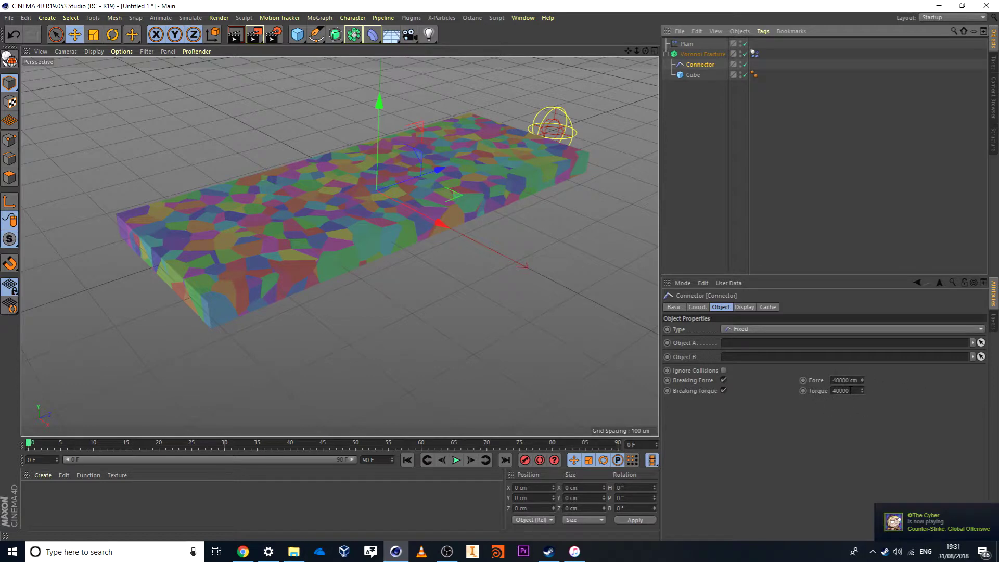
click(850, 391)
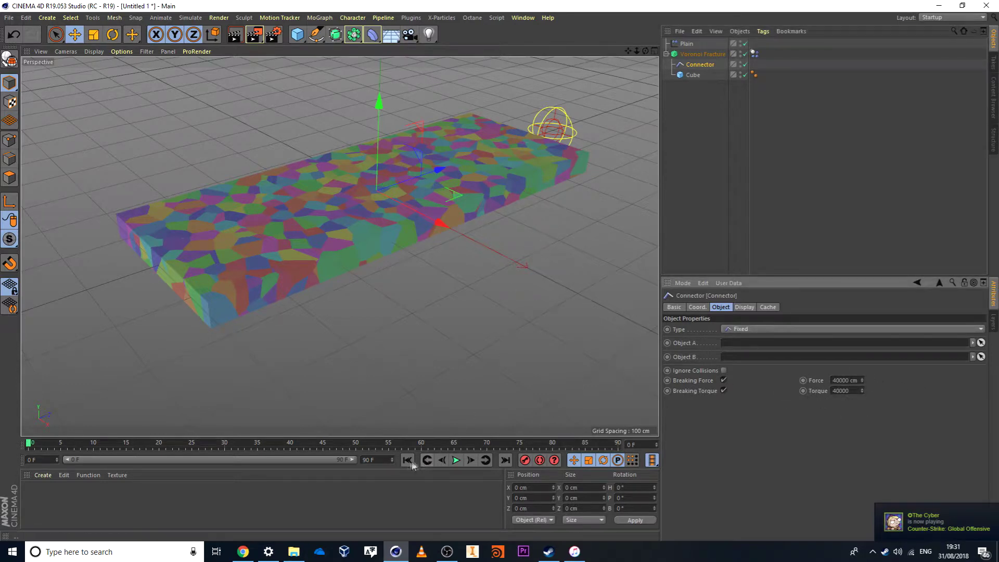
Test-play the fracture, lower Breaking Force to 30000 cm, replay, and rewind to frame 0
key(F8)
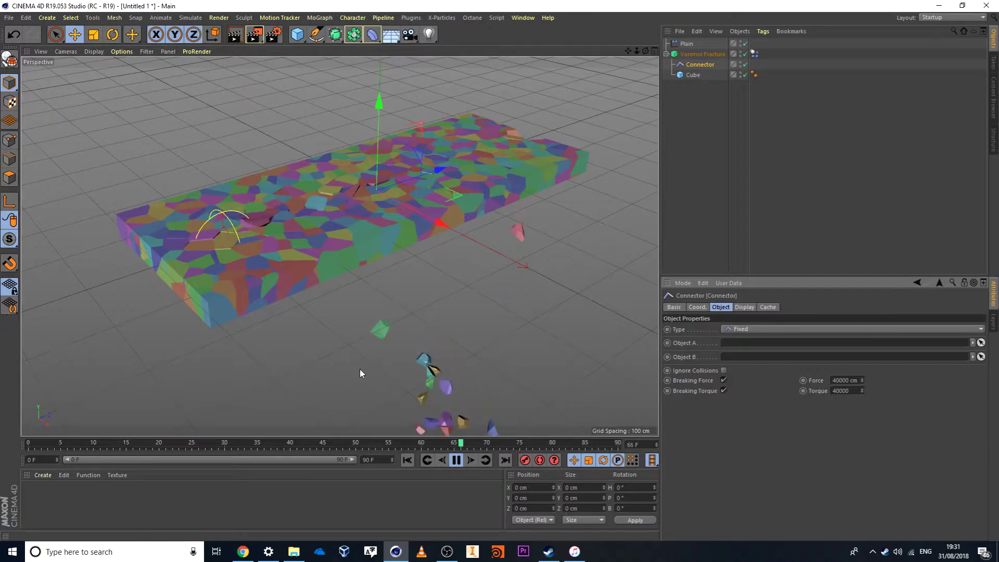
click(456, 460)
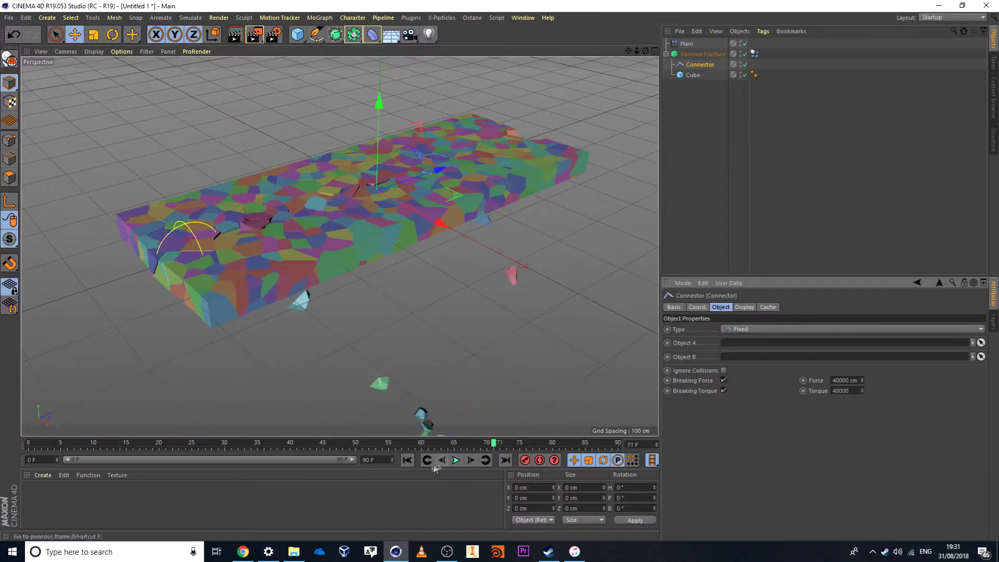
click(407, 460)
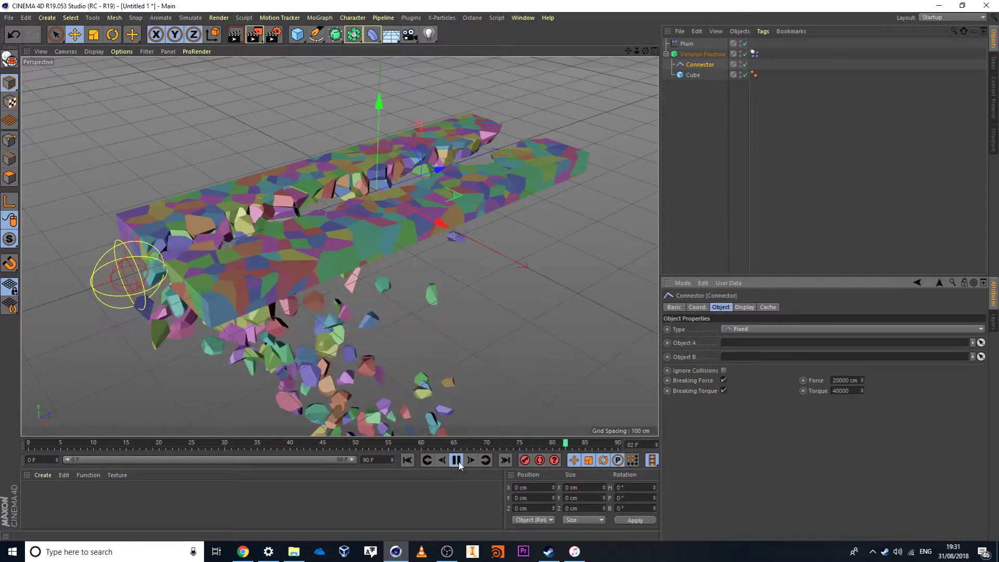
click(407, 460)
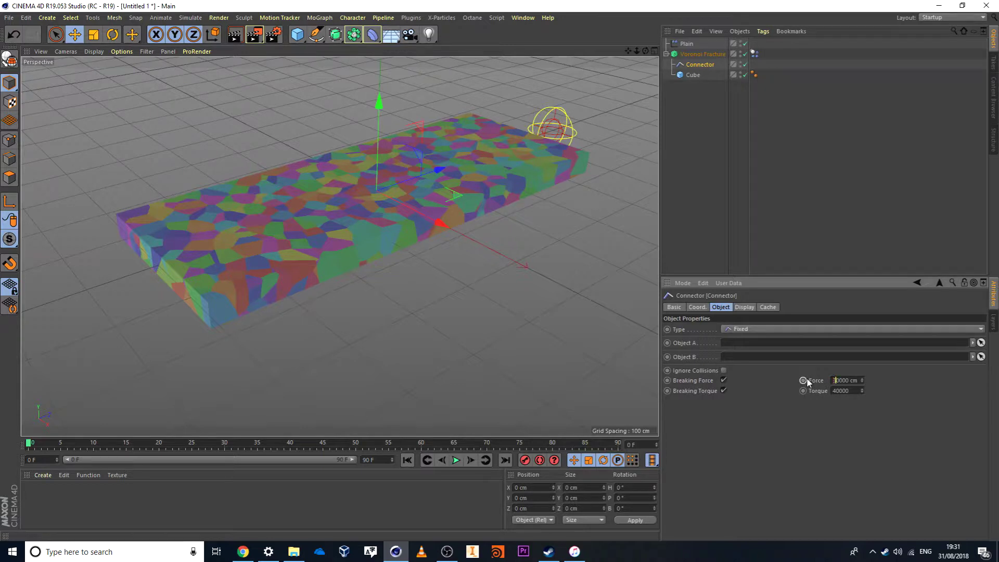
click(456, 460)
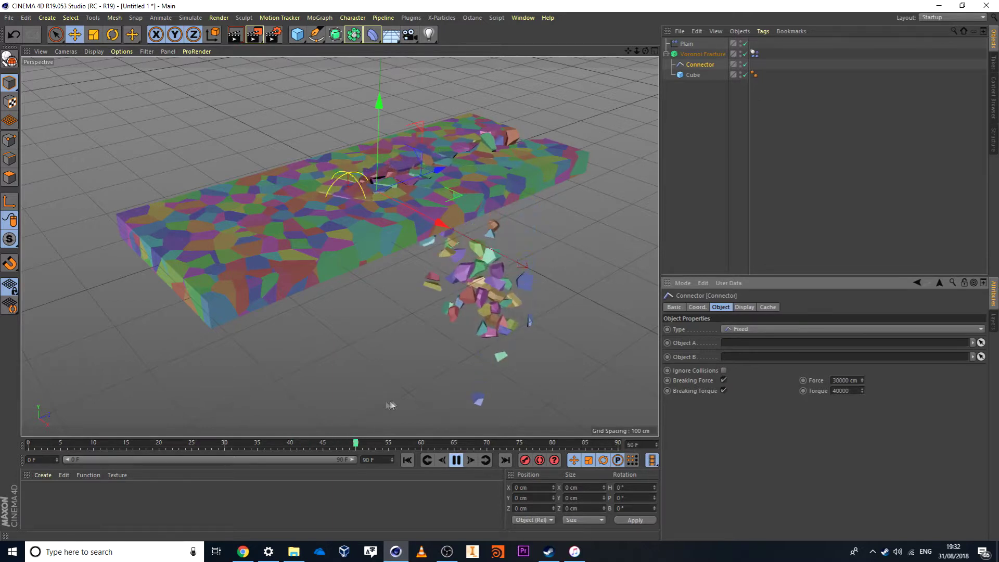
click(456, 460)
click(407, 460)
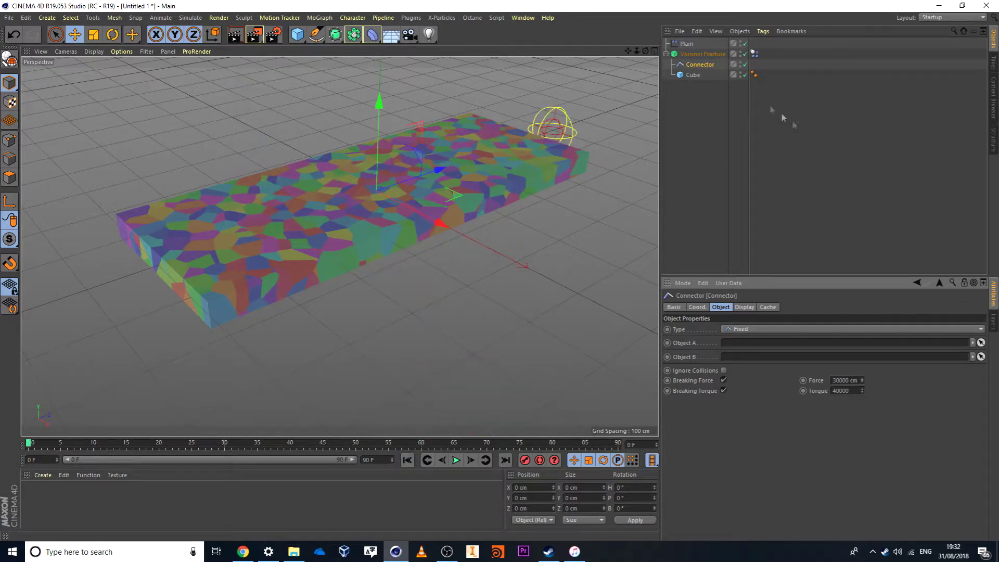
Stretch the Plain effector's spherical falloff to 76.222 cm on X, test-play, and rewind
click(687, 44)
click(831, 308)
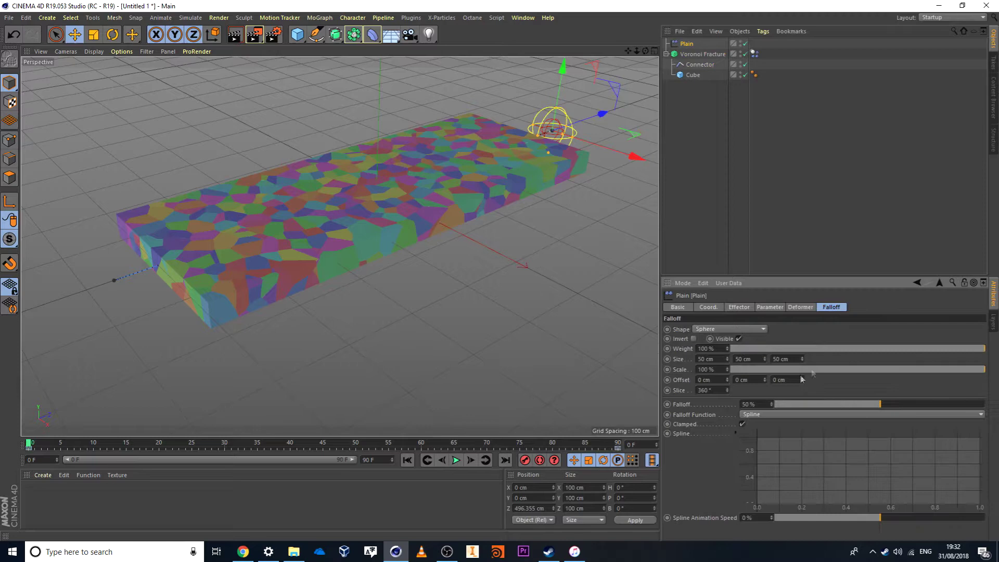
drag(572, 142, 585, 138)
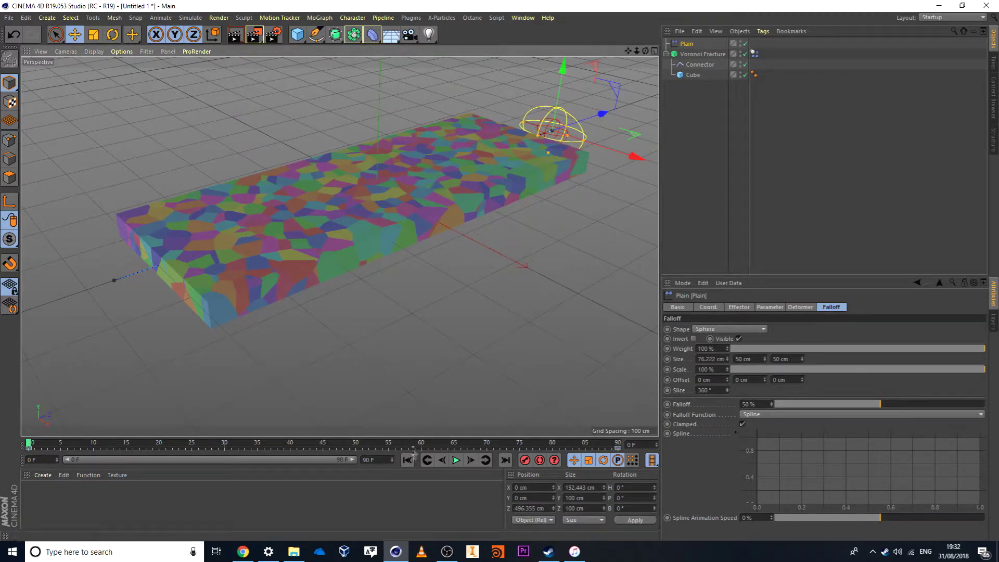
click(455, 460)
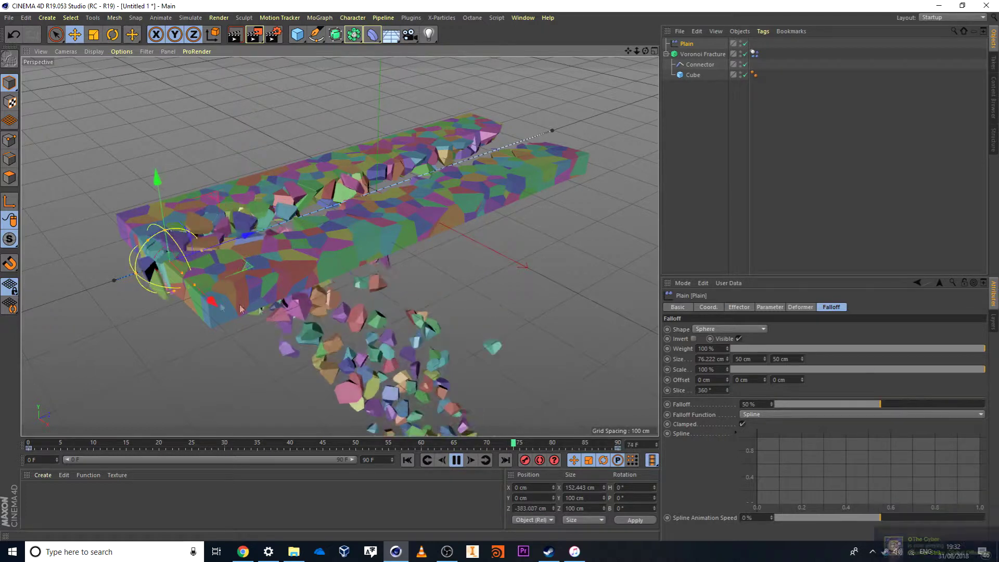
click(456, 460)
key(shift+f)
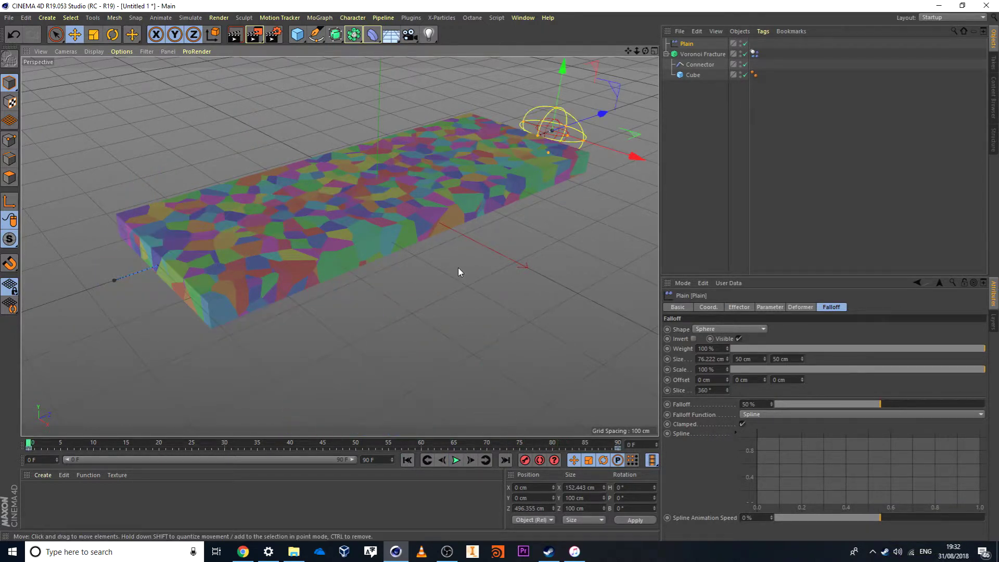
Create a new material Mat with its colour set to black (V 0%)
click(442, 218)
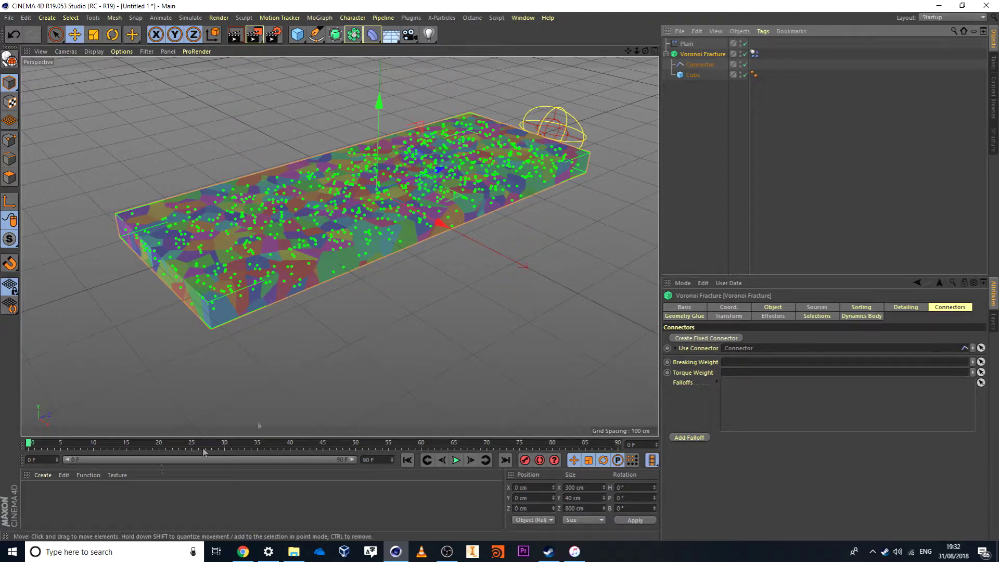
double_click(38, 506)
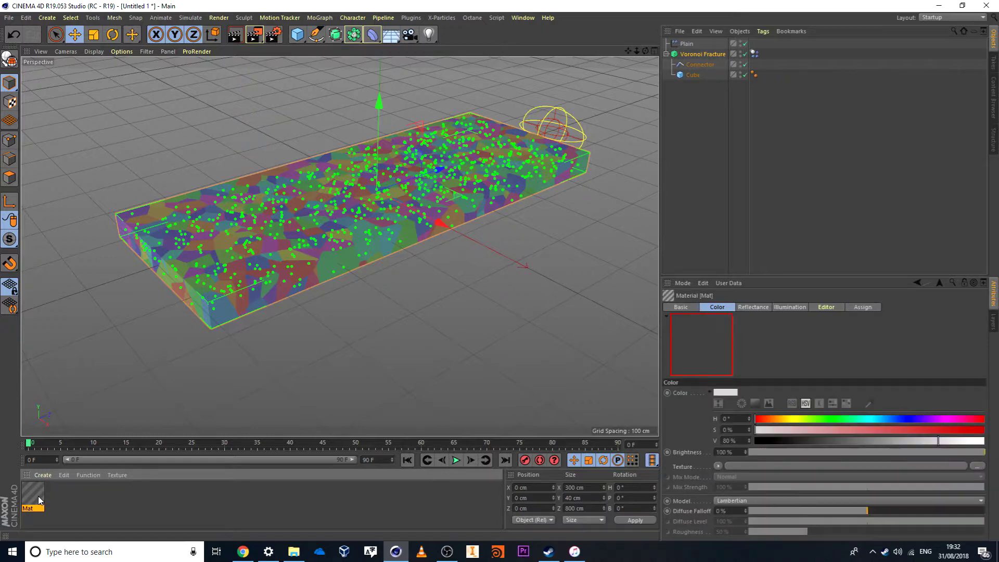
double_click(41, 498)
click(325, 170)
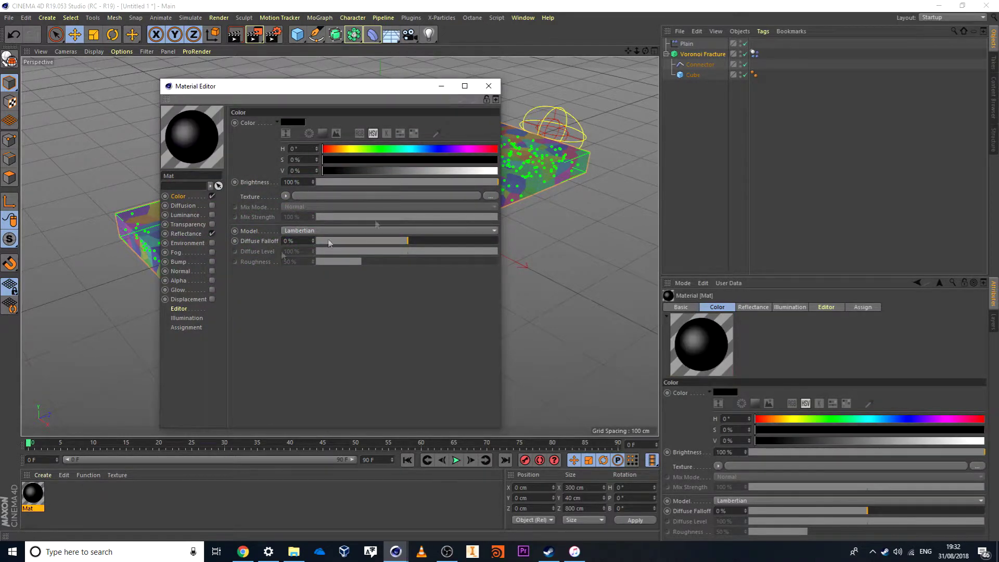
click(488, 87)
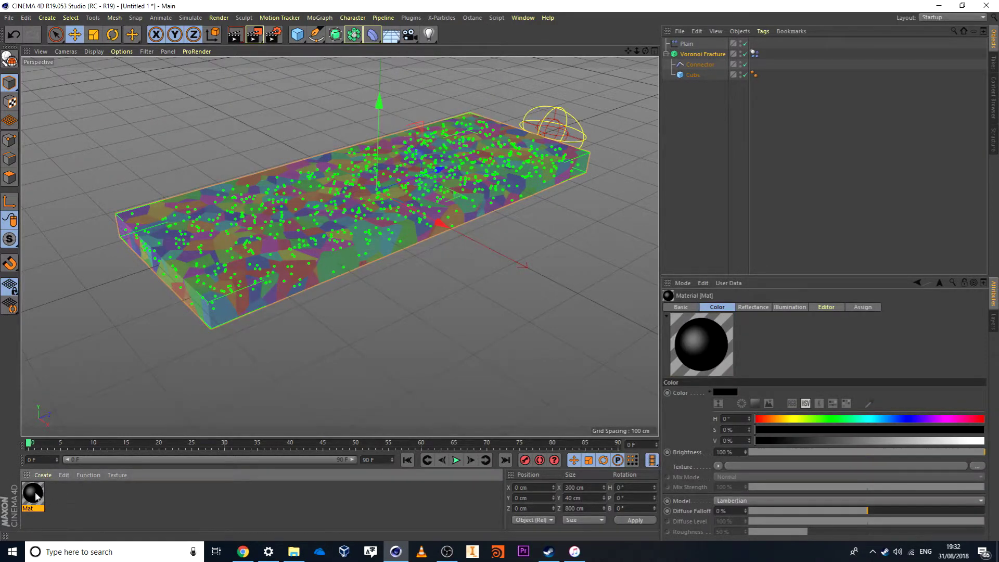
Duplicate Mat as Mat.1 and make it grey at 40% value
ctrl+drag(36, 497, 56, 495)
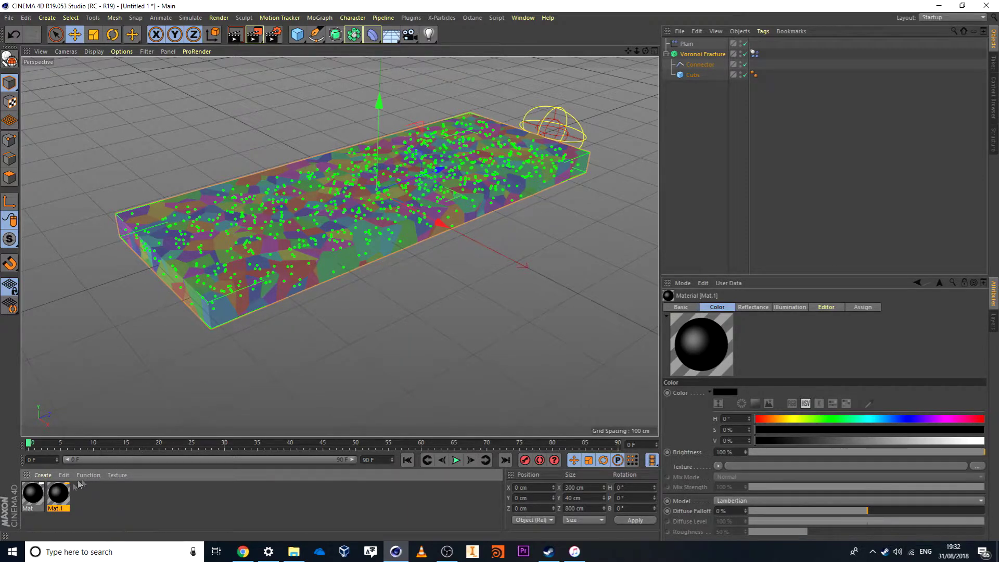
double_click(58, 492)
drag(334, 157, 388, 156)
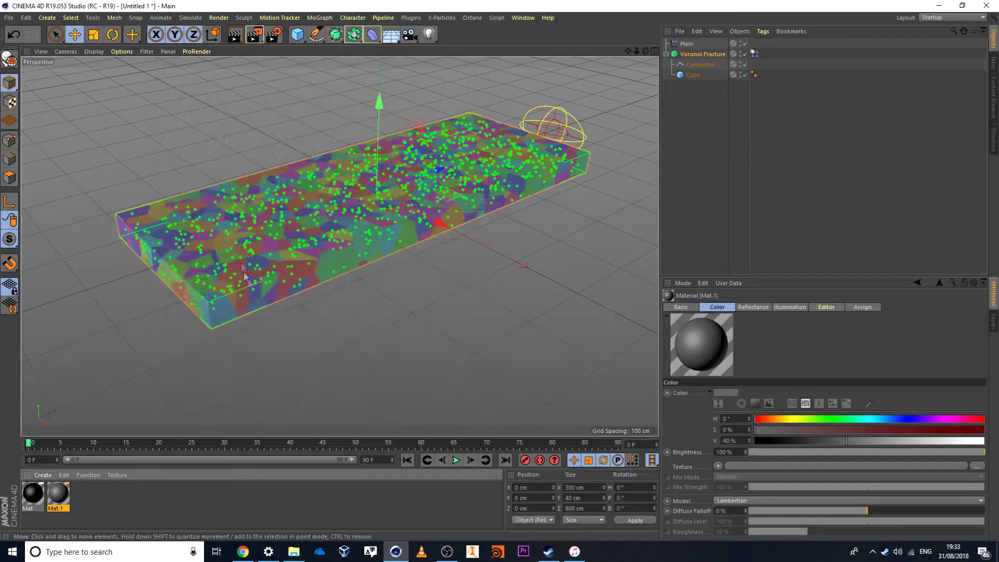
click(484, 69)
click(702, 55)
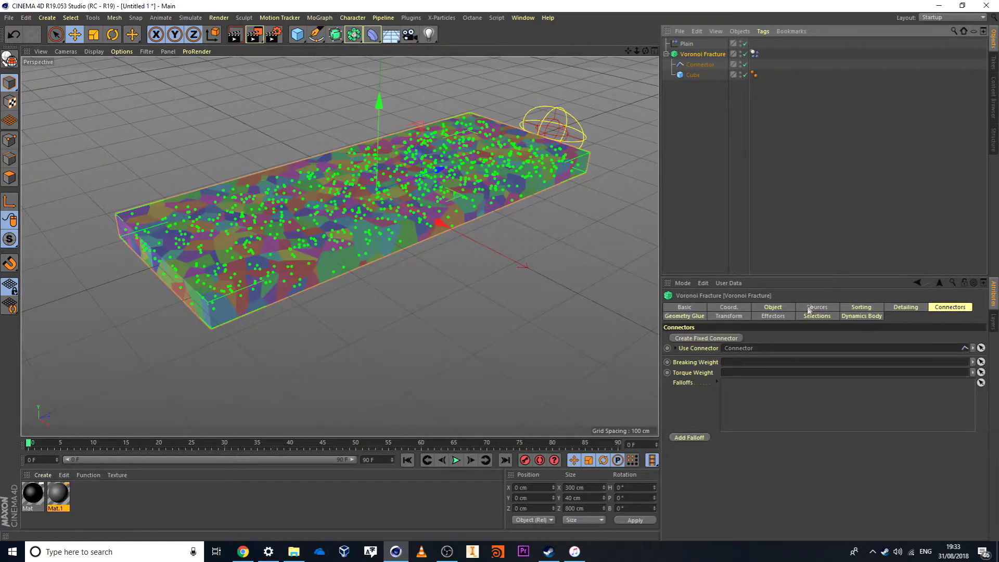
Enable Inside Faces and Outside Faces selections on the Voronoi Fracture
click(818, 316)
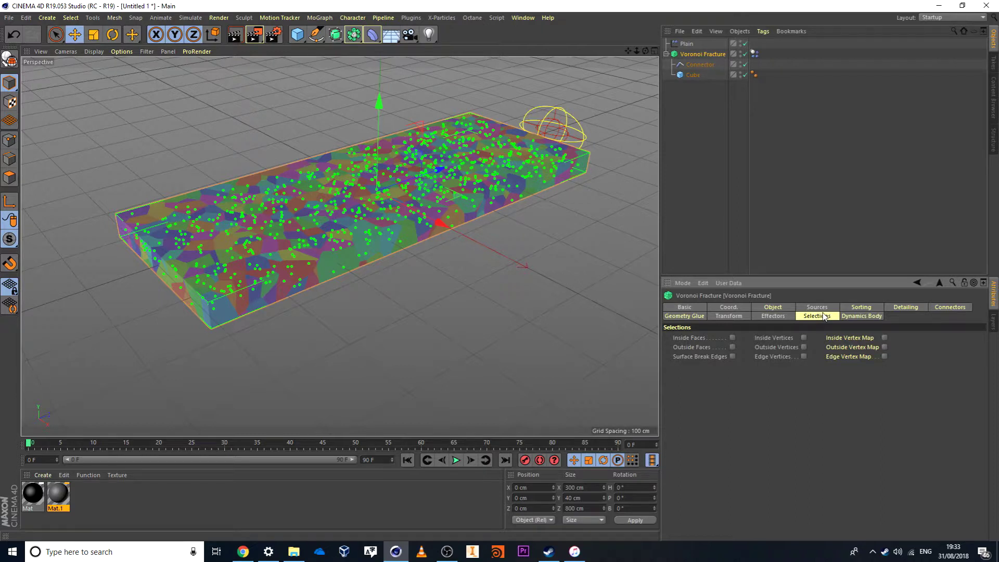
click(732, 347)
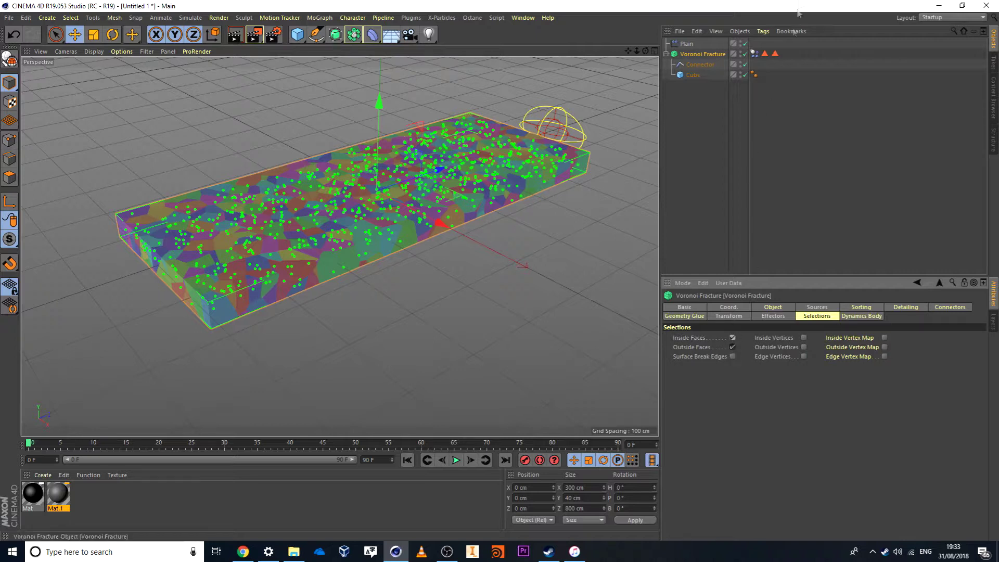
click(764, 53)
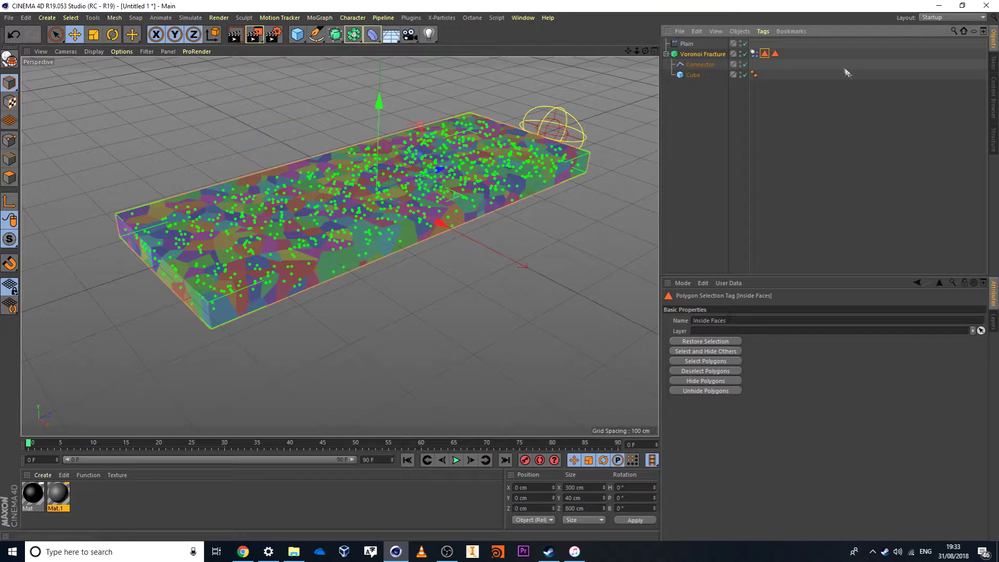
click(774, 54)
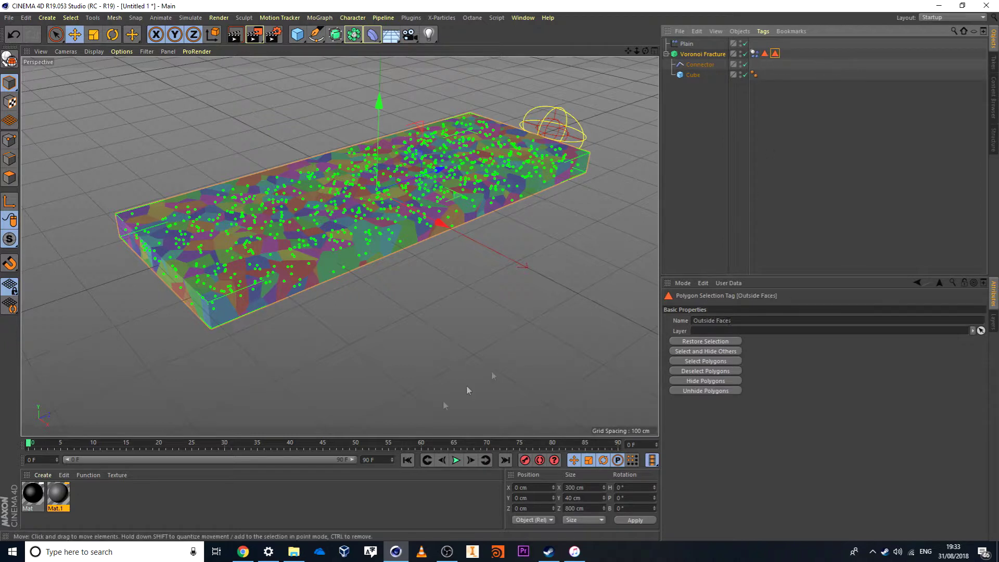
Apply black Mat to Outside Faces and grey Mat.1 to Inside Faces
drag(33, 493, 338, 218)
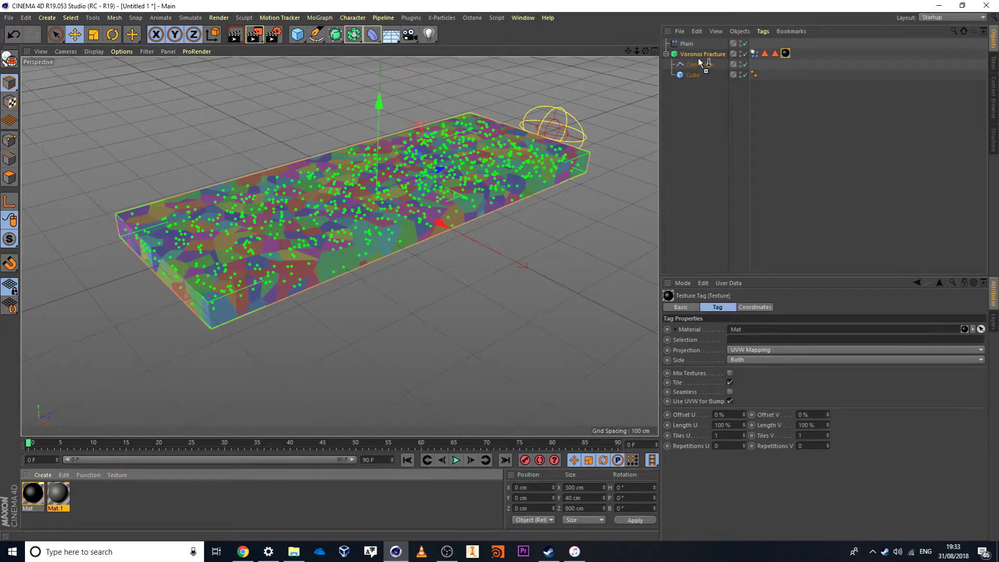
drag(701, 58, 794, 55)
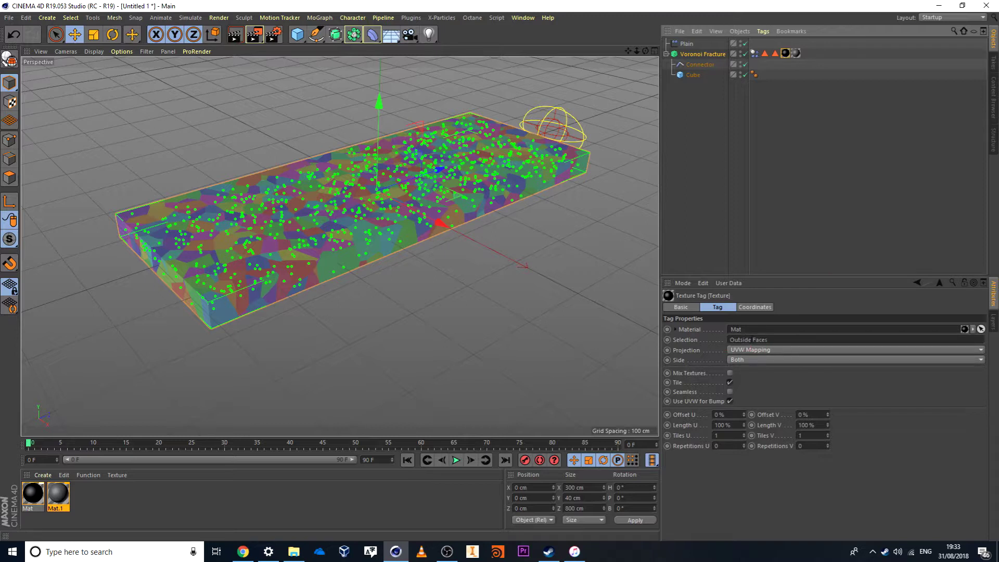
click(787, 54)
click(796, 171)
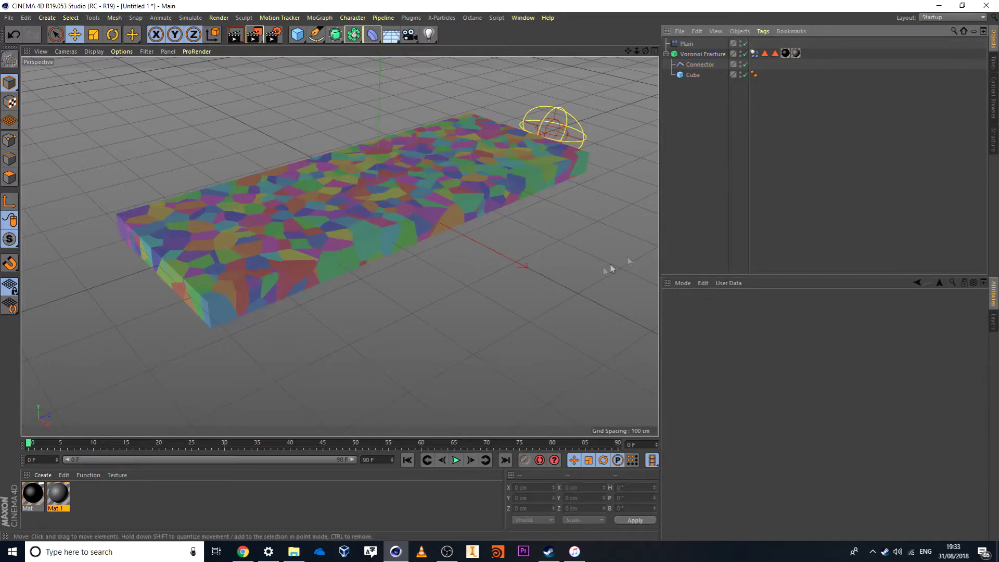
Uncheck Colorize Fragments on the Voronoi Fracture, test-play the break, and rewind to frame 0
click(700, 54)
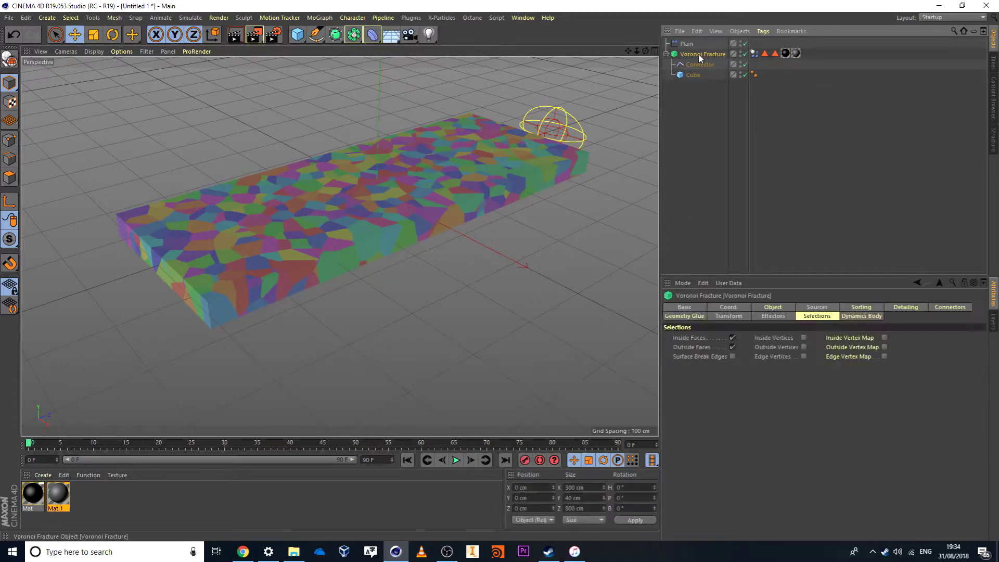
click(773, 307)
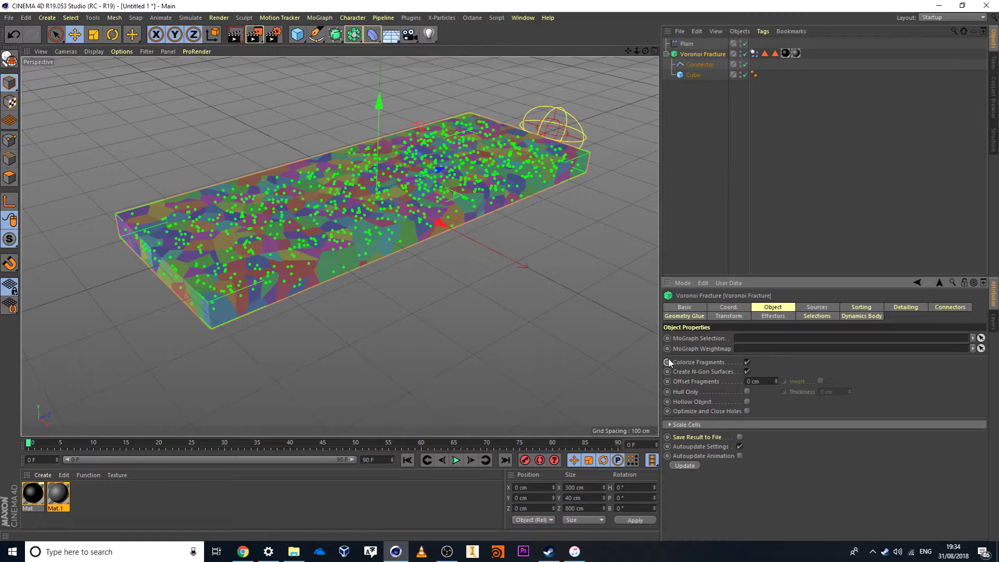
click(746, 362)
click(479, 369)
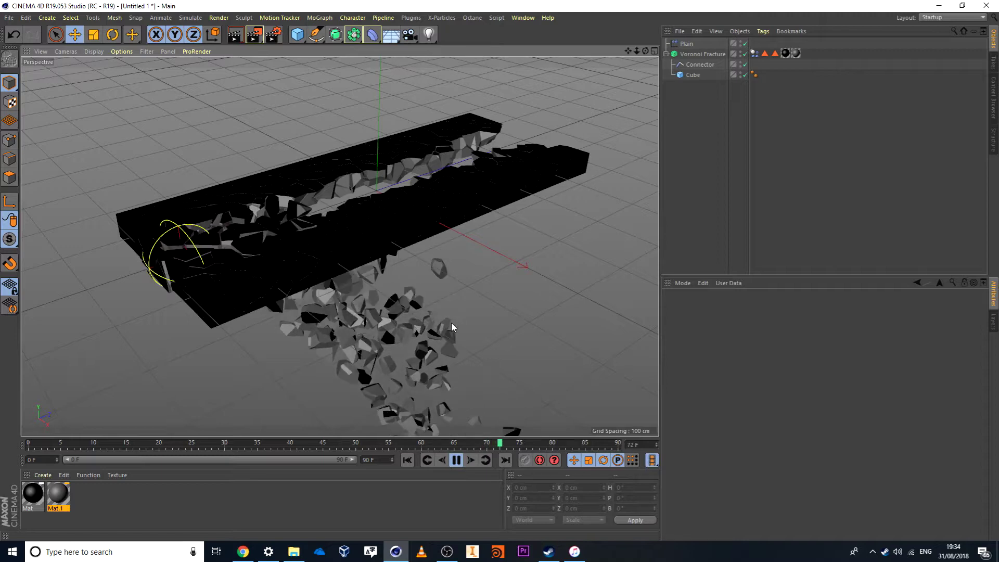
click(456, 459)
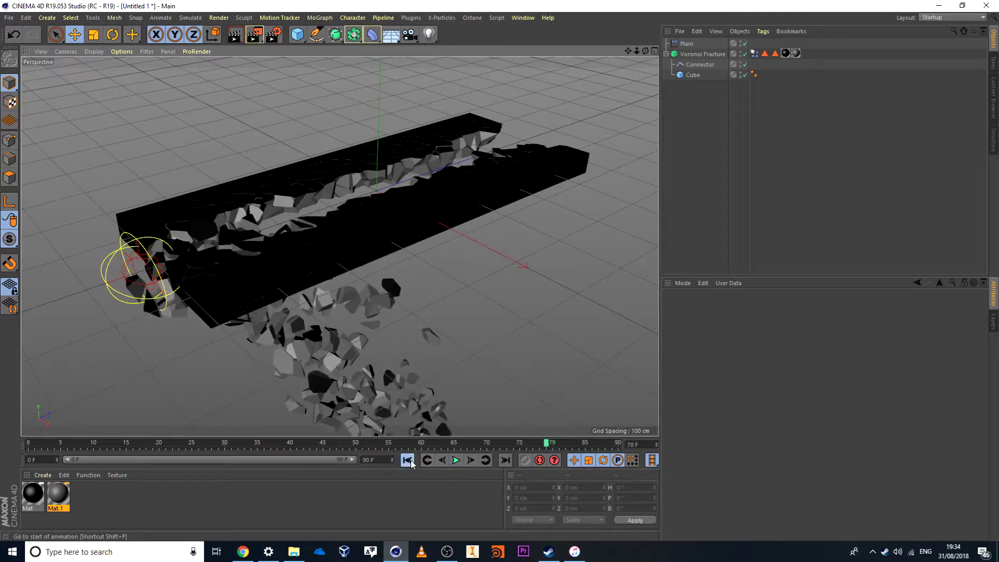
click(408, 459)
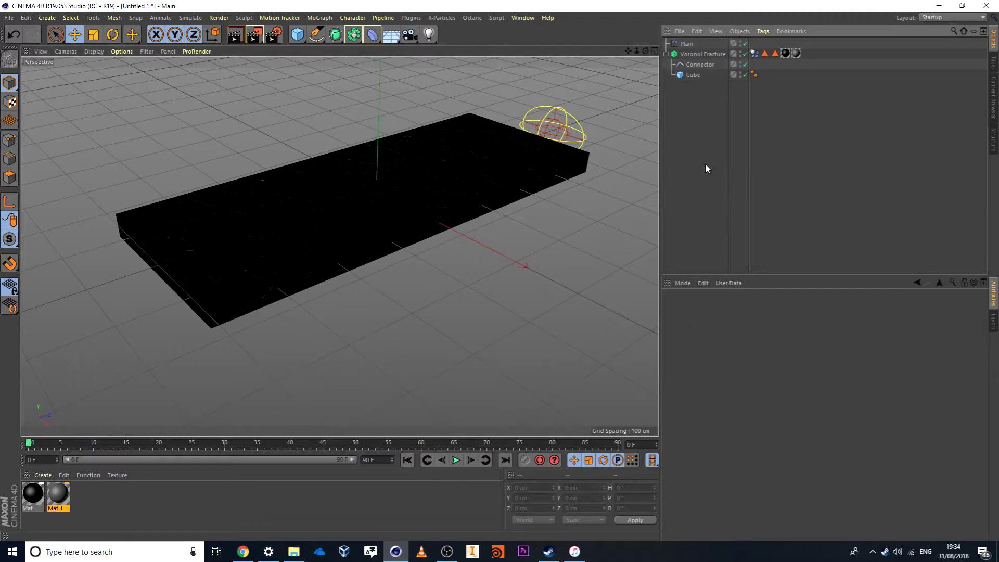
Bake All from the Dynamics Body tag's Cache settings
click(754, 53)
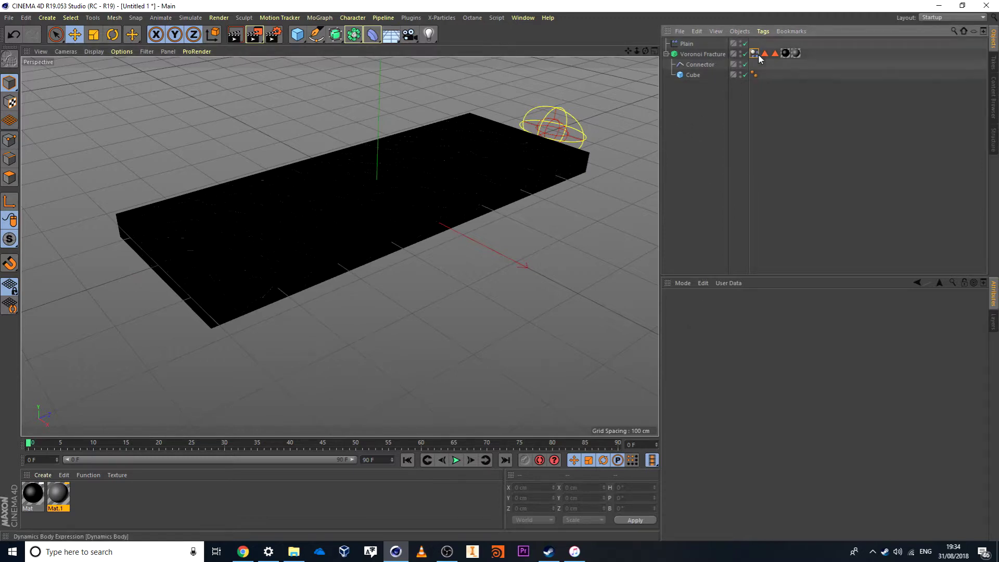
click(858, 307)
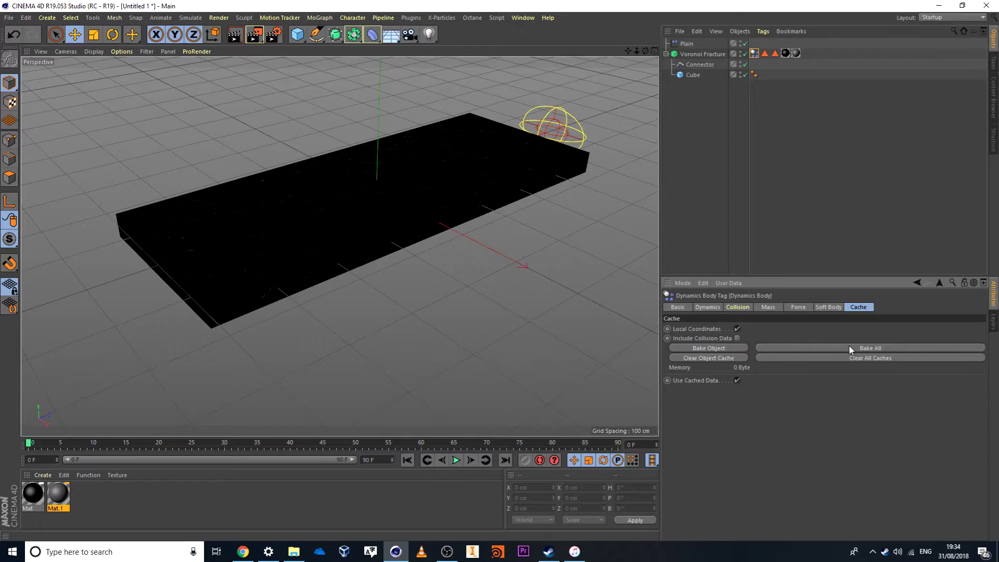
click(850, 349)
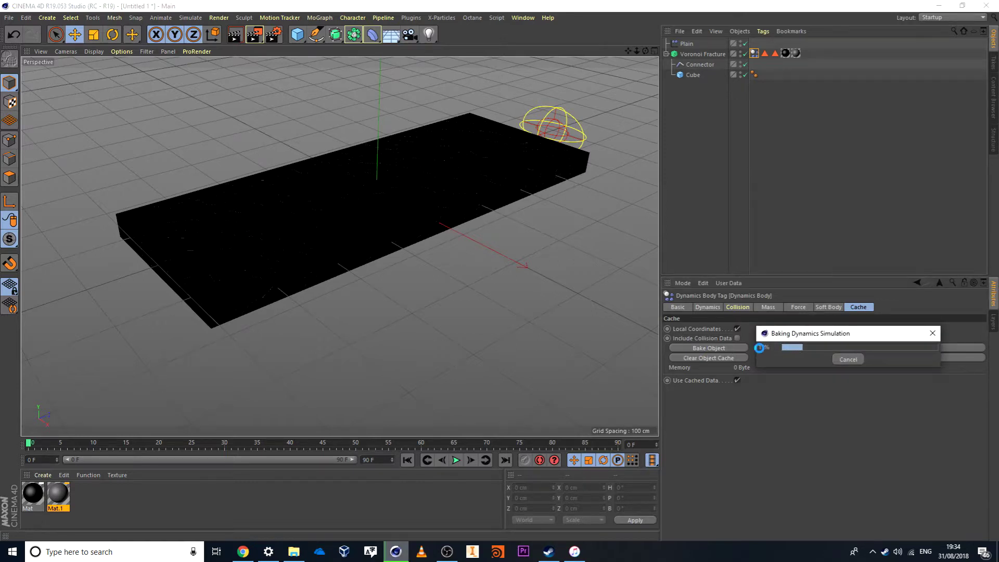